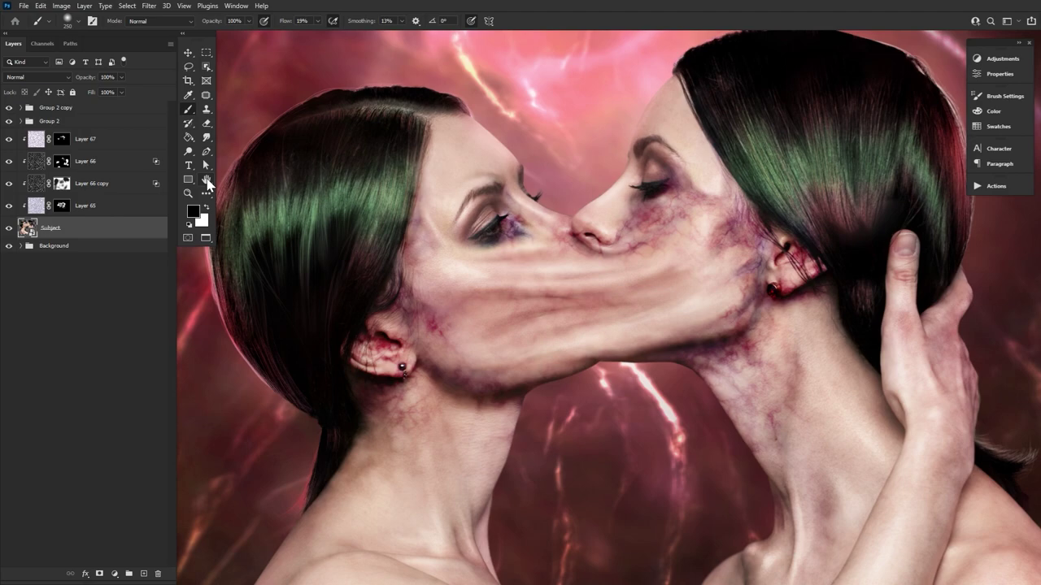
- Compare the image before and after by hiding and re-showing the texture layers and groups above the Subject layer
left_click(7, 118)
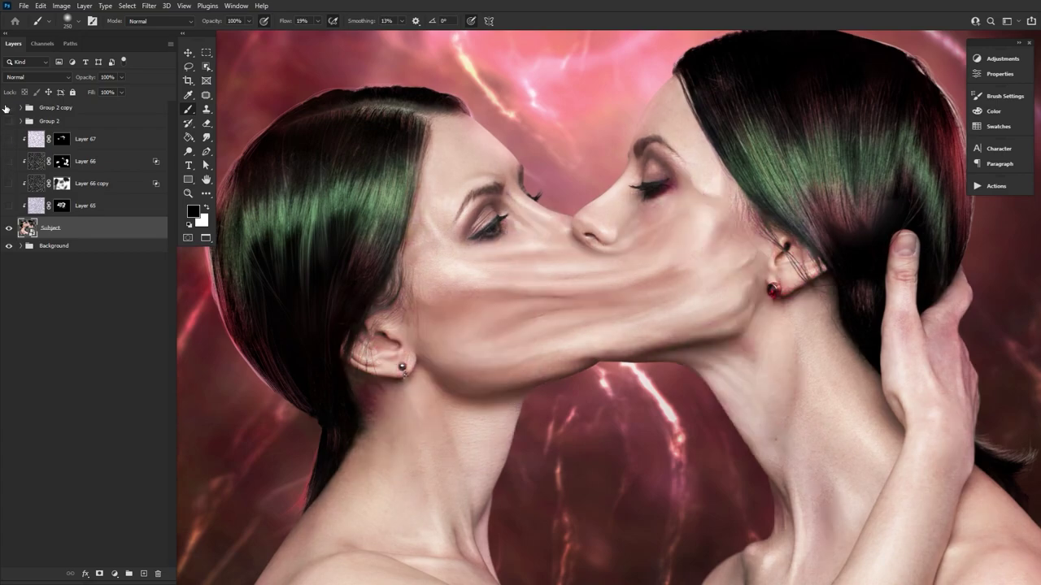
left_click_drag(6, 109, 9, 189)
left_click(9, 205)
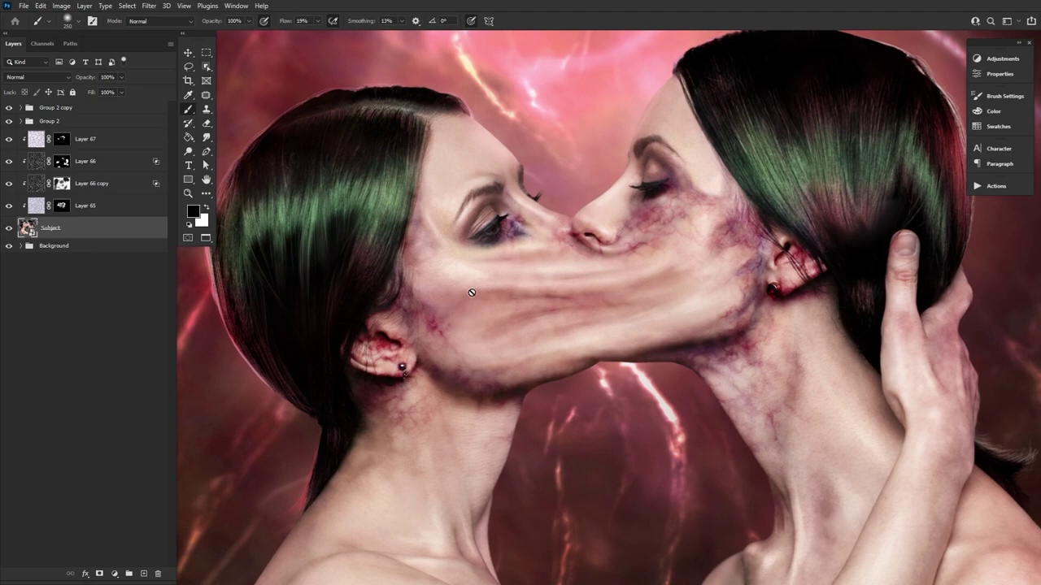
left_click(207, 178)
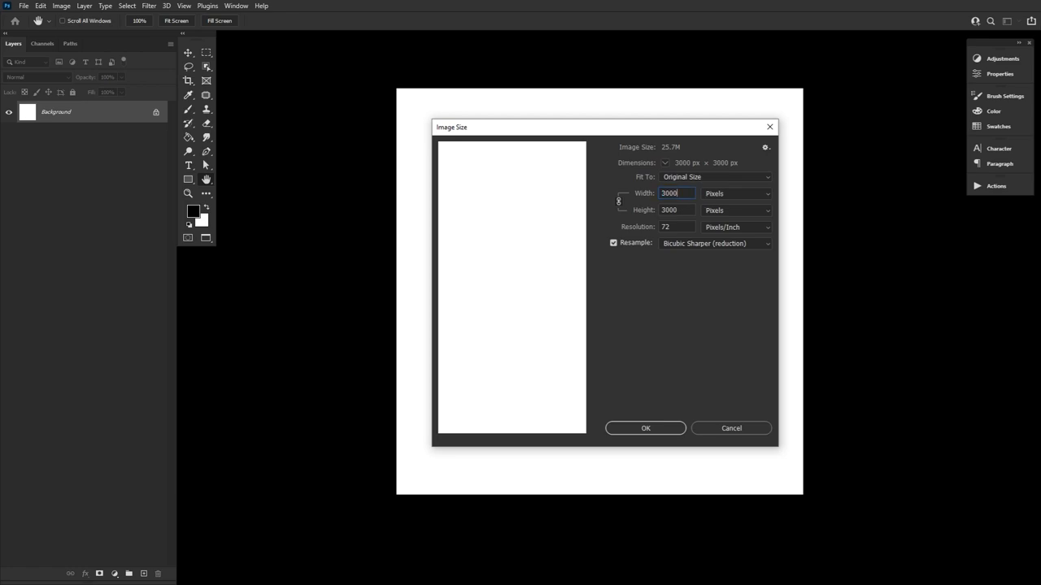
- Set the white document's image size to 3000 × 3000 pixels at 72 pixels/inch and render Clouds on the background
left_click(645, 430)
left_click(149, 6)
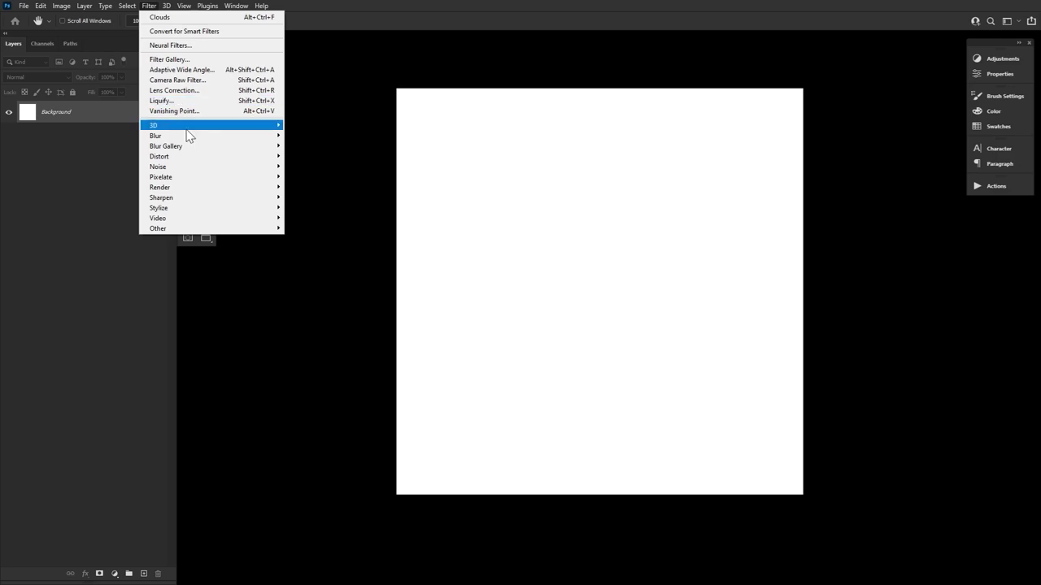
mouse_move(226, 192)
left_click(318, 221)
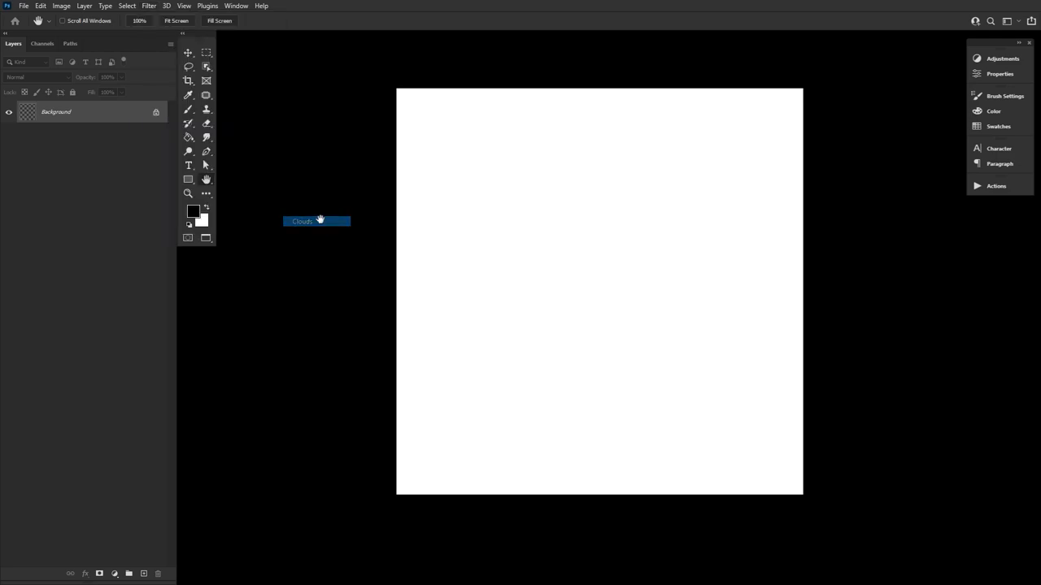
- Render Difference Clouds over the cloud texture on the background
left_click(149, 6)
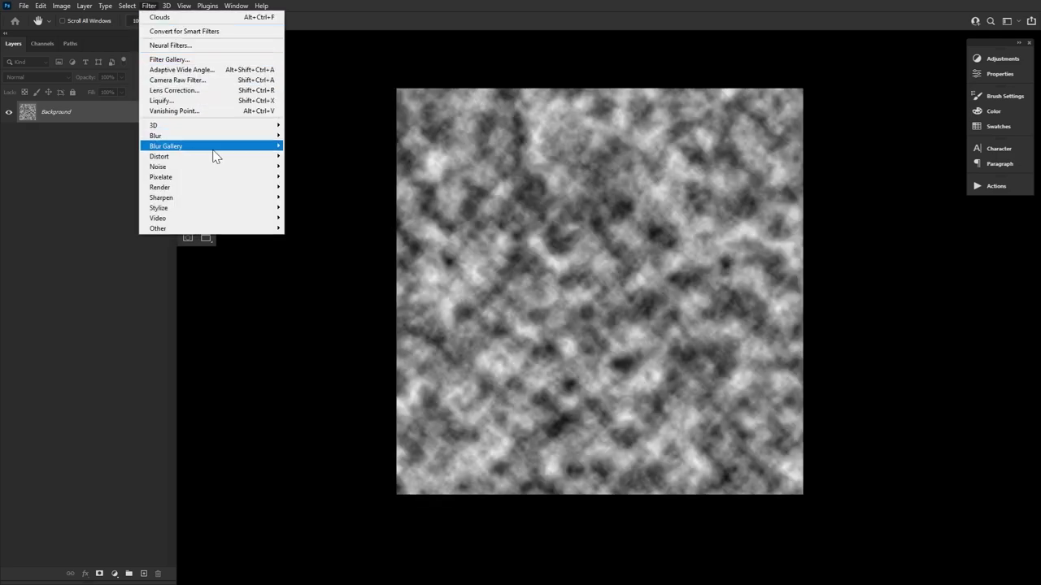
mouse_move(241, 195)
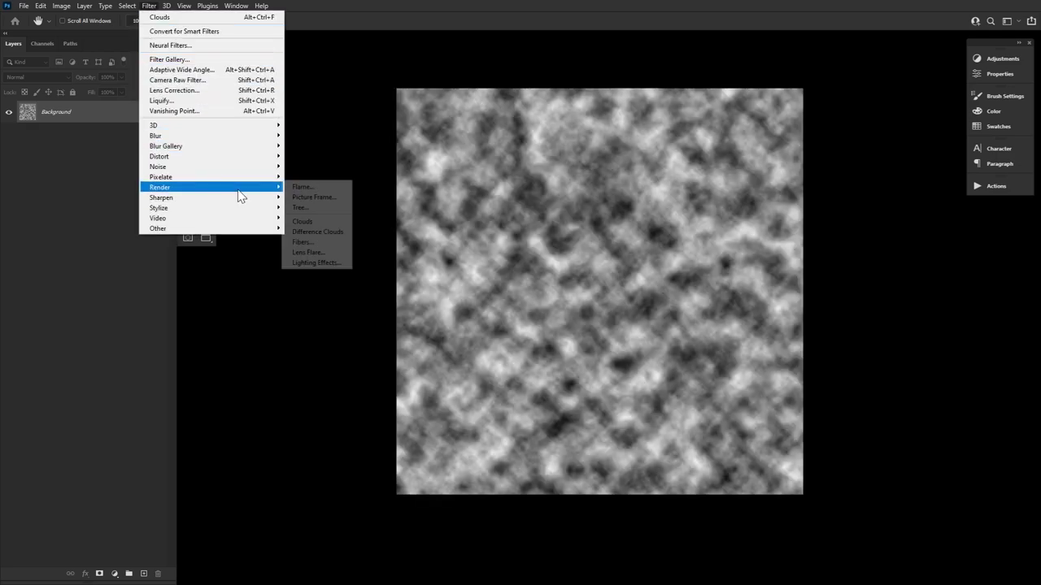
left_click(326, 232)
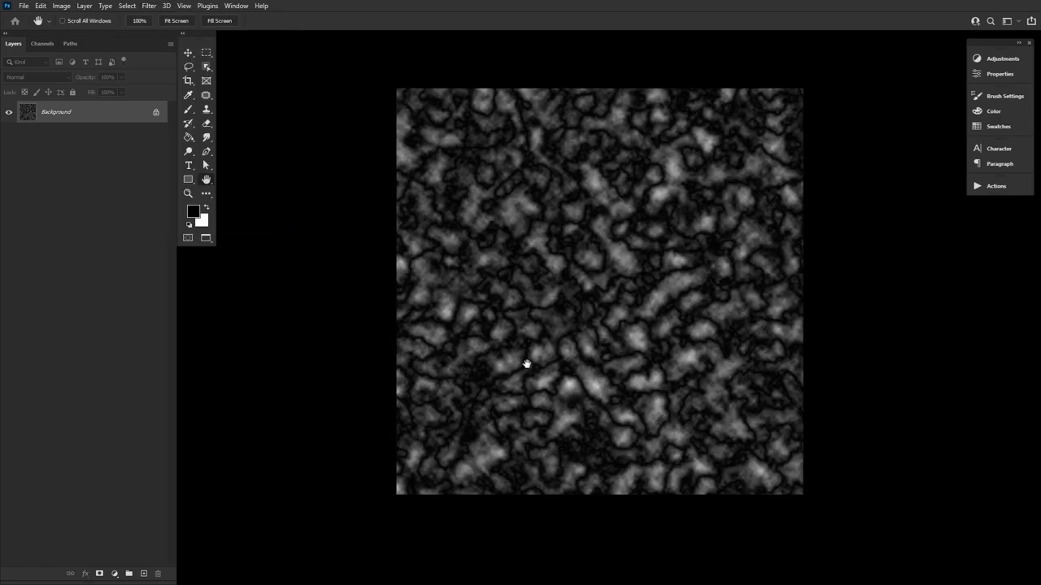
- Convert the locked Background into a regular layer with the default name and options
right_click(97, 119)
left_click(163, 124)
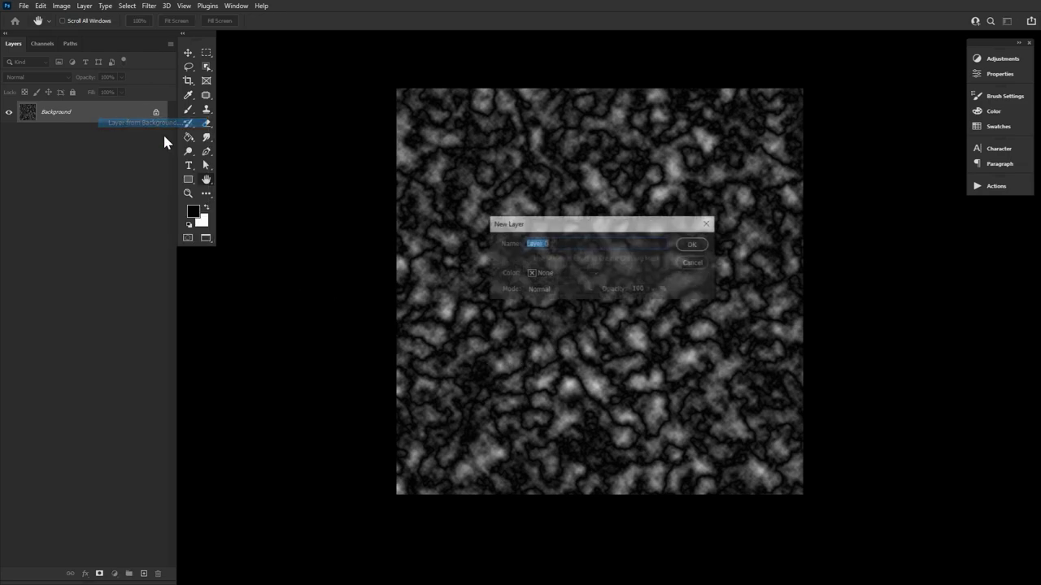
left_click(696, 246)
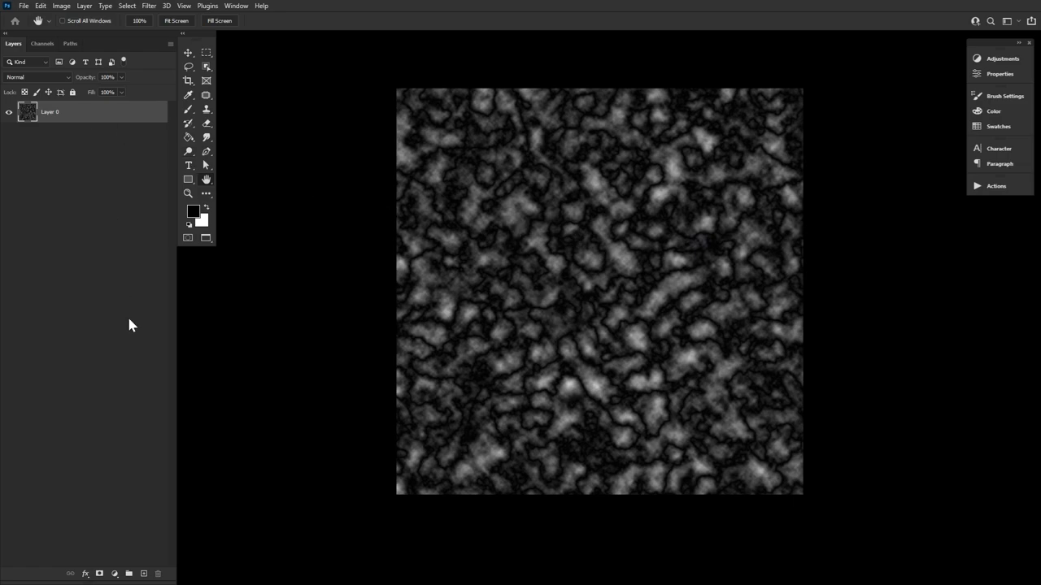
- Add a solid white (ffffff) color fill layer and place it beneath the cloud texture layer
left_click(115, 574)
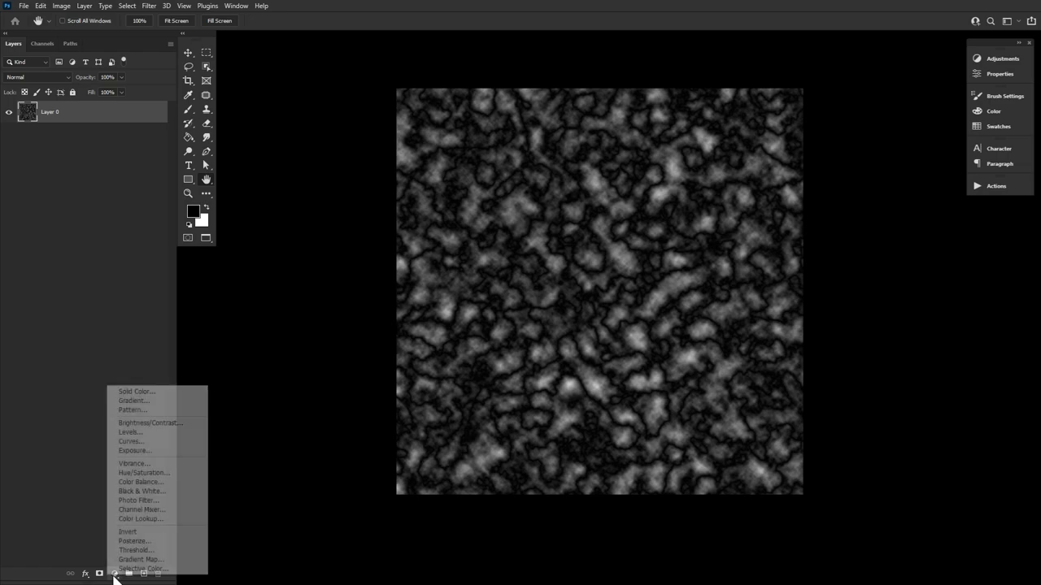
left_click(140, 393)
left_click_drag(521, 344, 359, 213)
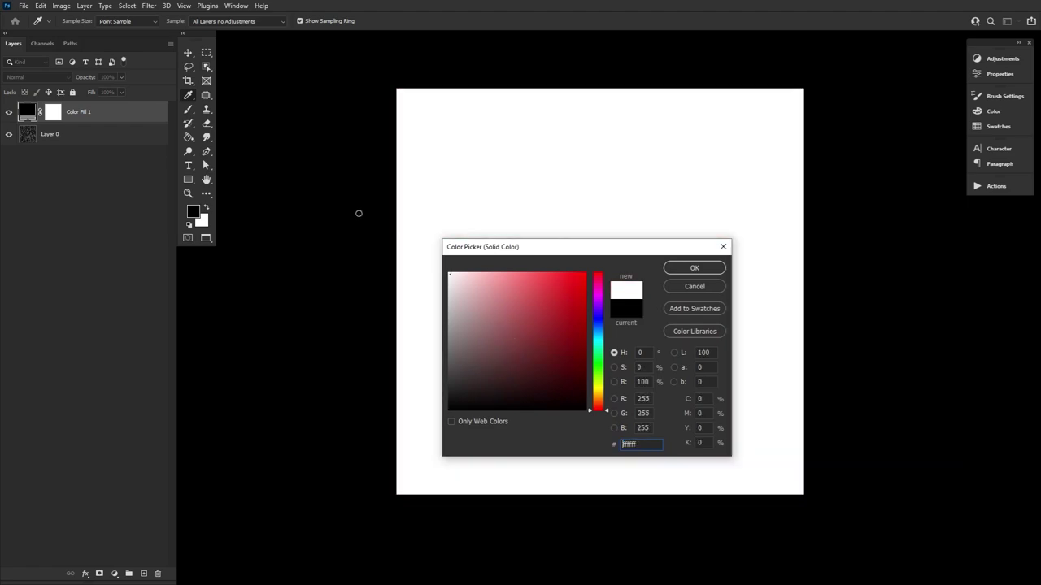
left_click(683, 270)
left_click_drag(106, 115, 108, 124)
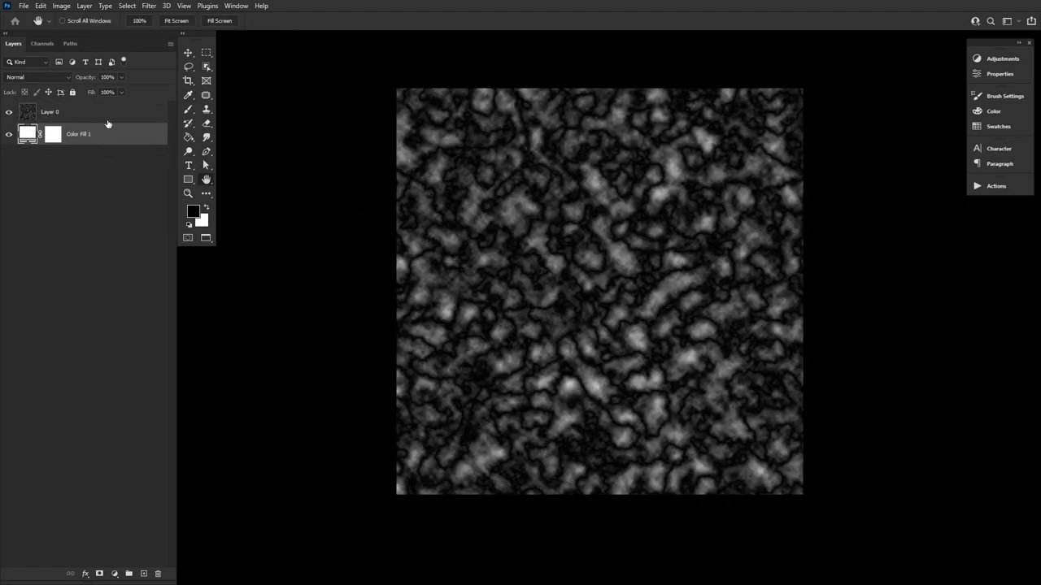
- Set the cloud texture layer's opacity to 50% and merge it with the white fill layer
left_click(109, 112)
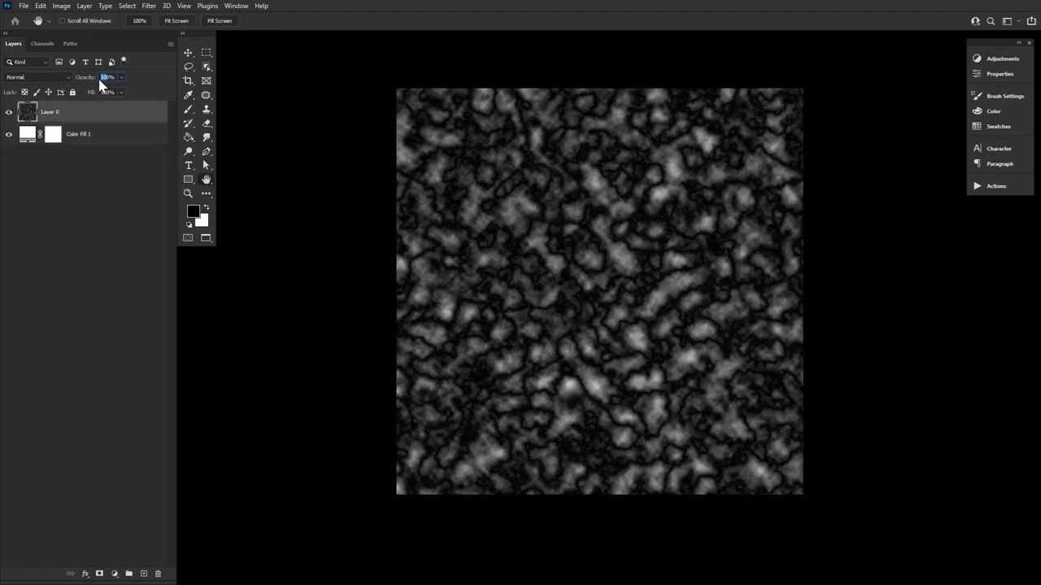
type("50")
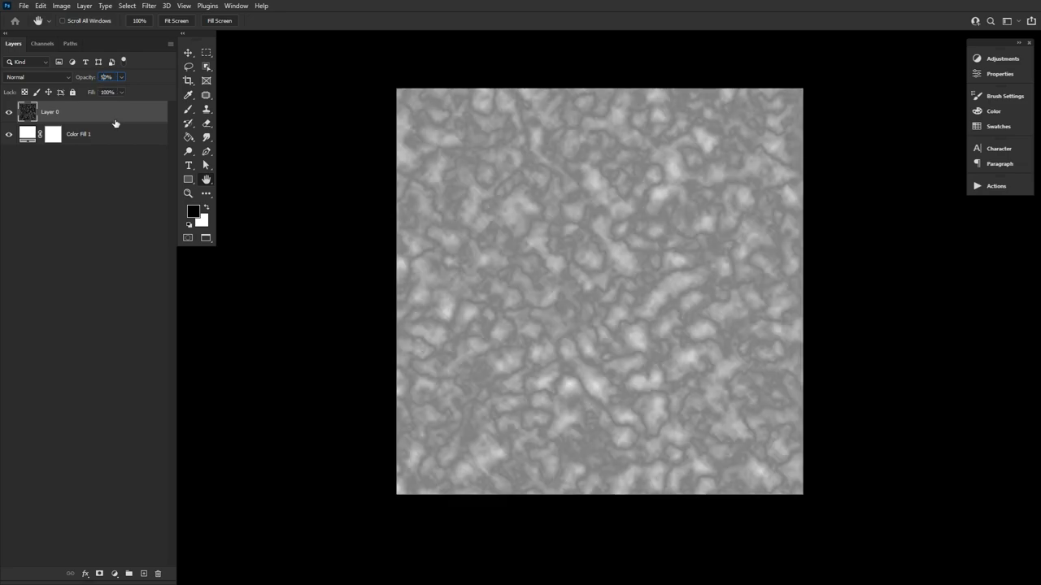
left_click(116, 137, "shift")
right_click(117, 138)
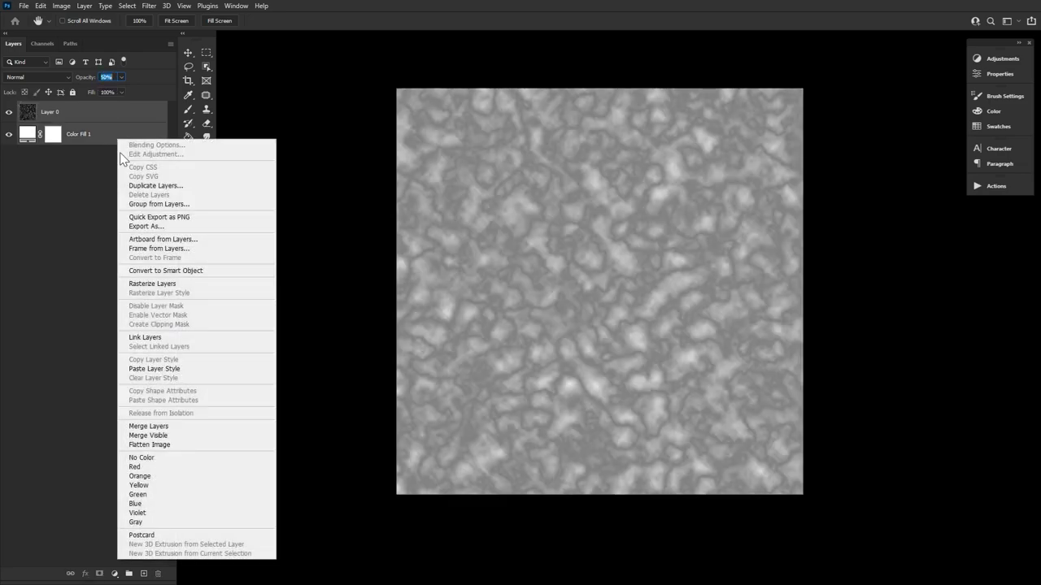
left_click(149, 426)
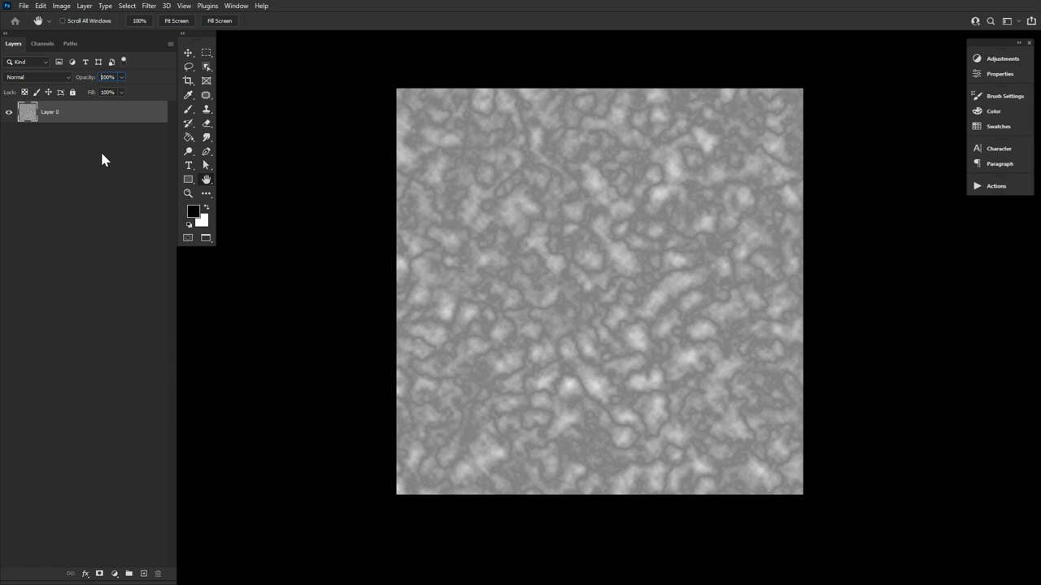
- Apply Brightness/Contrast to the merged texture with brightness 52 and contrast 100
left_click(62, 6)
mouse_move(82, 32)
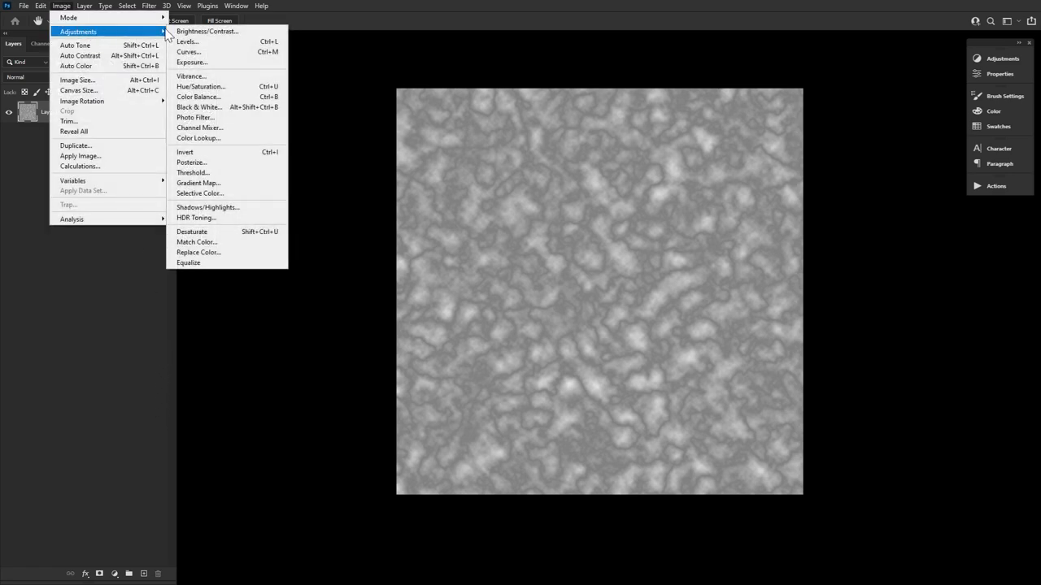
left_click(203, 32)
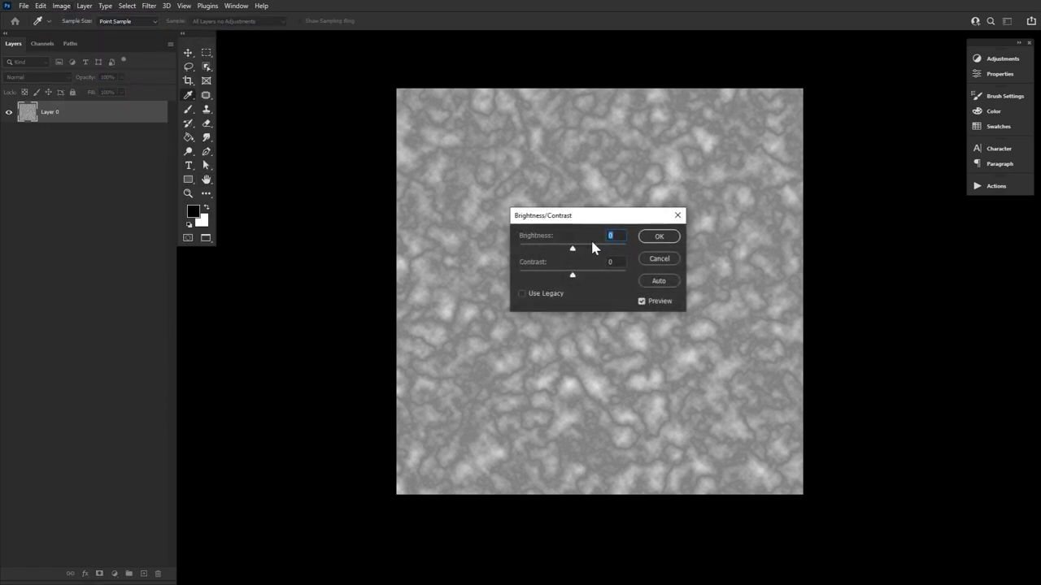
left_click_drag(598, 248, 626, 276)
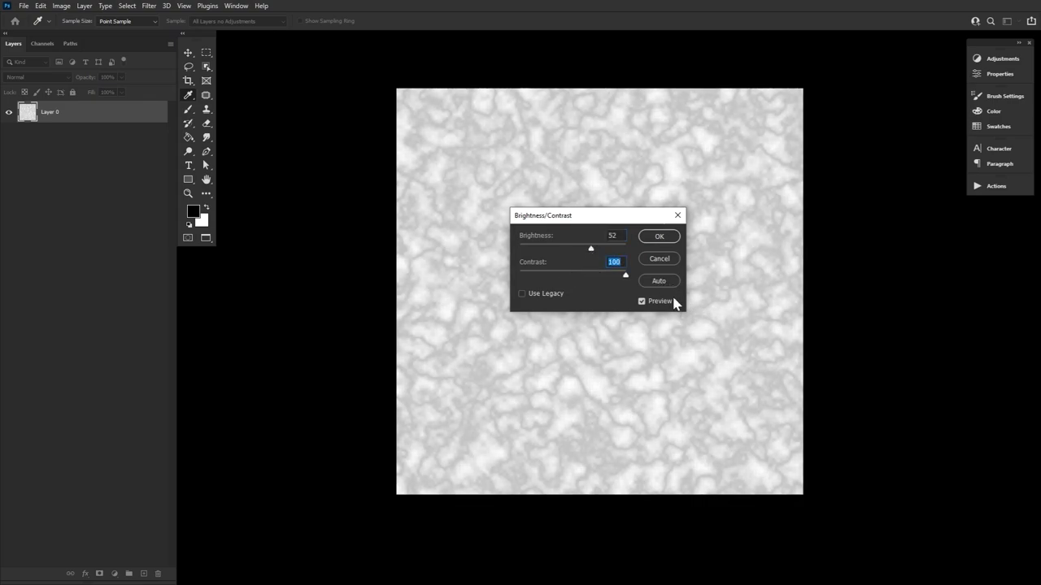
left_click(658, 236)
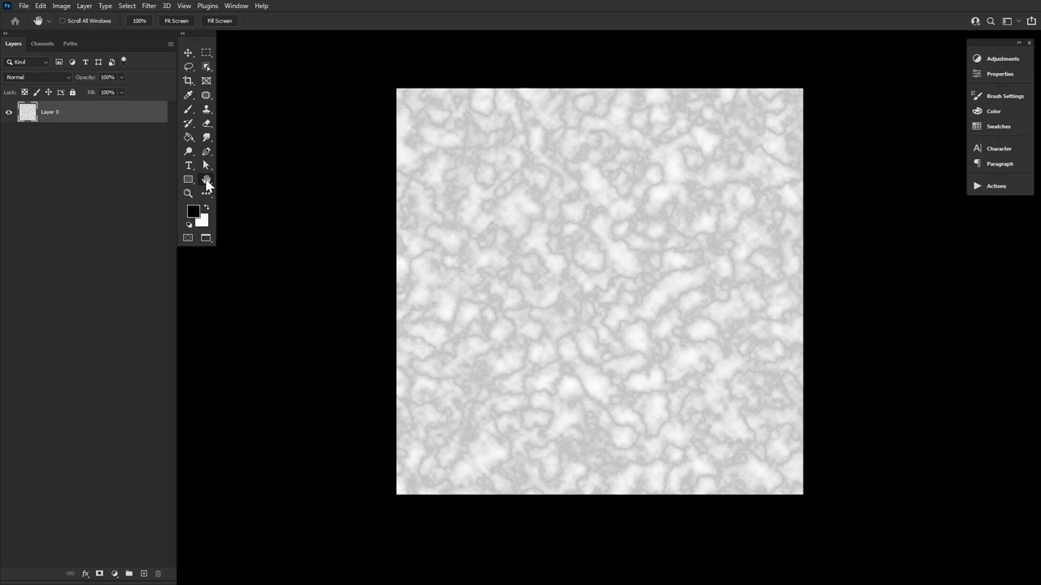
- Colorize the grey texture with a pale pink tint using Hue/Saturation
left_click(62, 6)
mouse_move(78, 32)
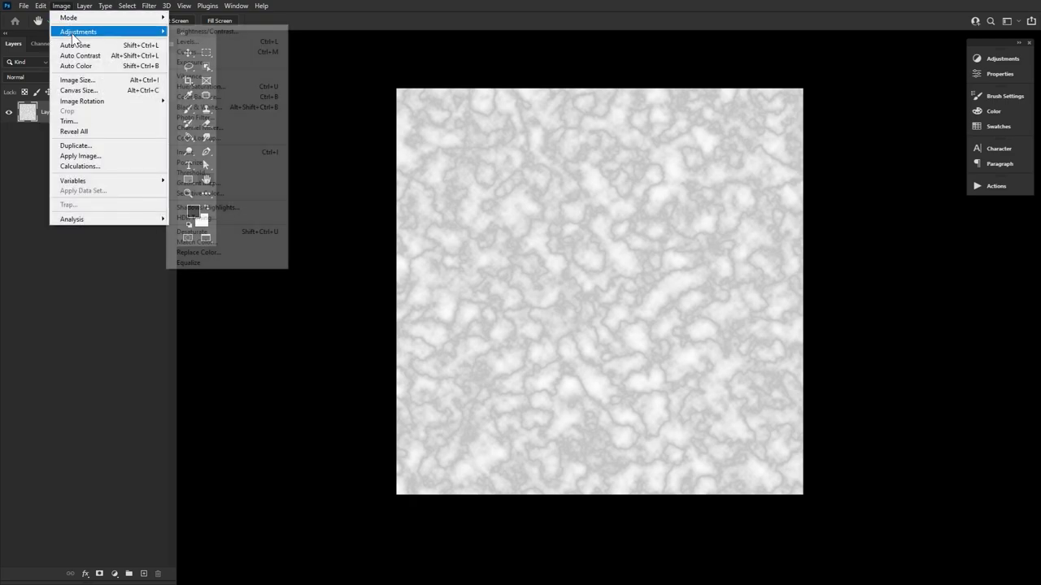
left_click(213, 86)
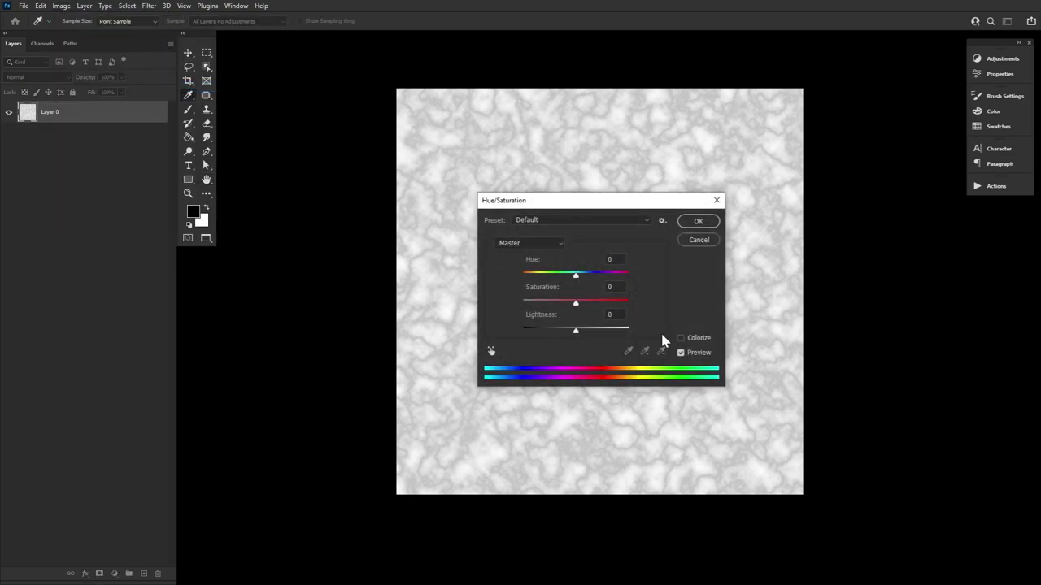
left_click(683, 338)
left_click(698, 222)
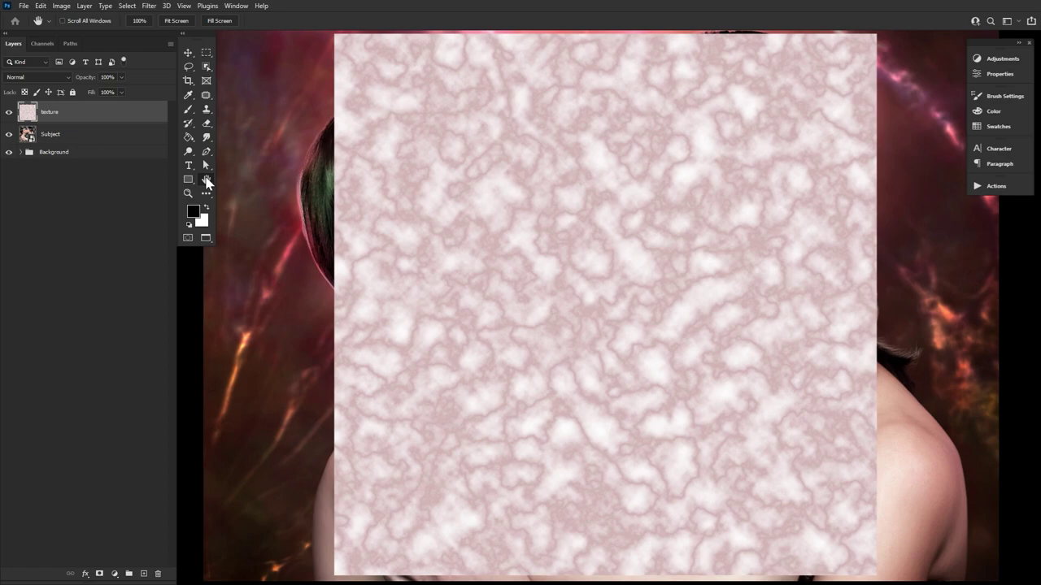
- Set the texture layer over the portrait to Color Burn blending at 74% opacity
left_click(51, 77)
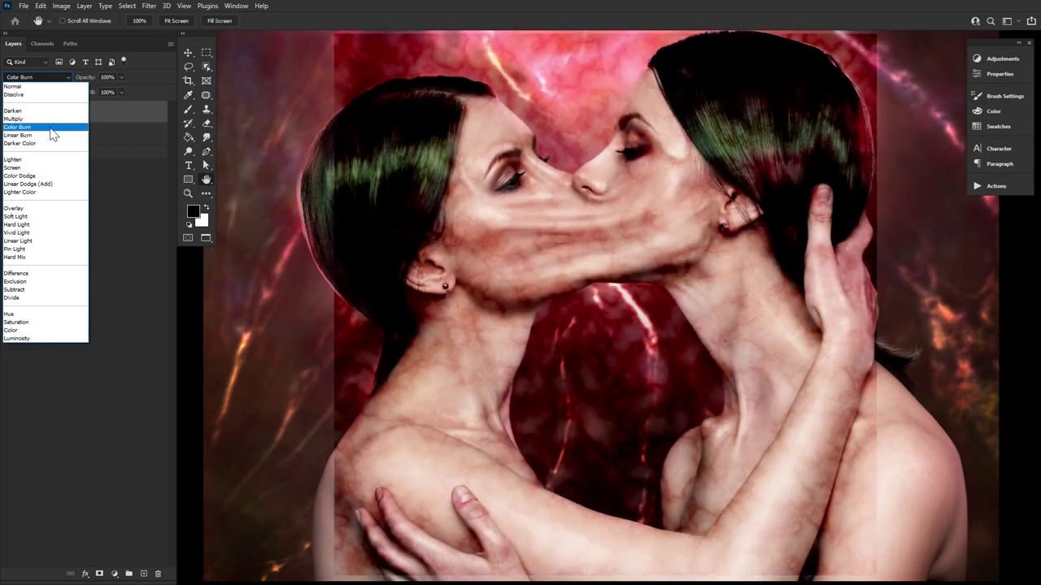
left_click(53, 128)
left_click_drag(91, 80, 78, 77)
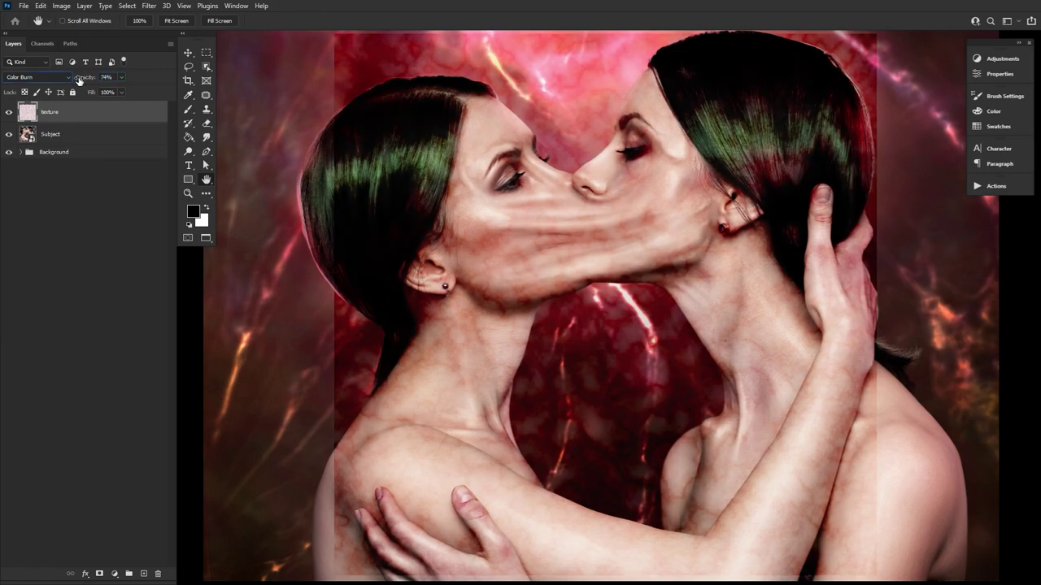
- Add an inverted black mask to the texture layer and paint white on it over the faces and neck with a 500 px soft brush
left_click(100, 573)
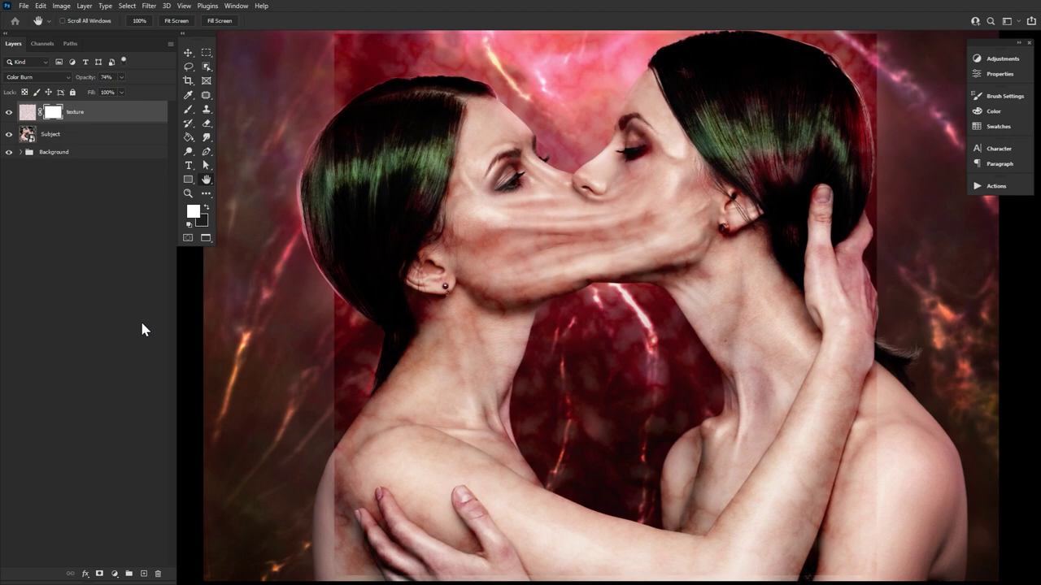
key("ctrl+i")
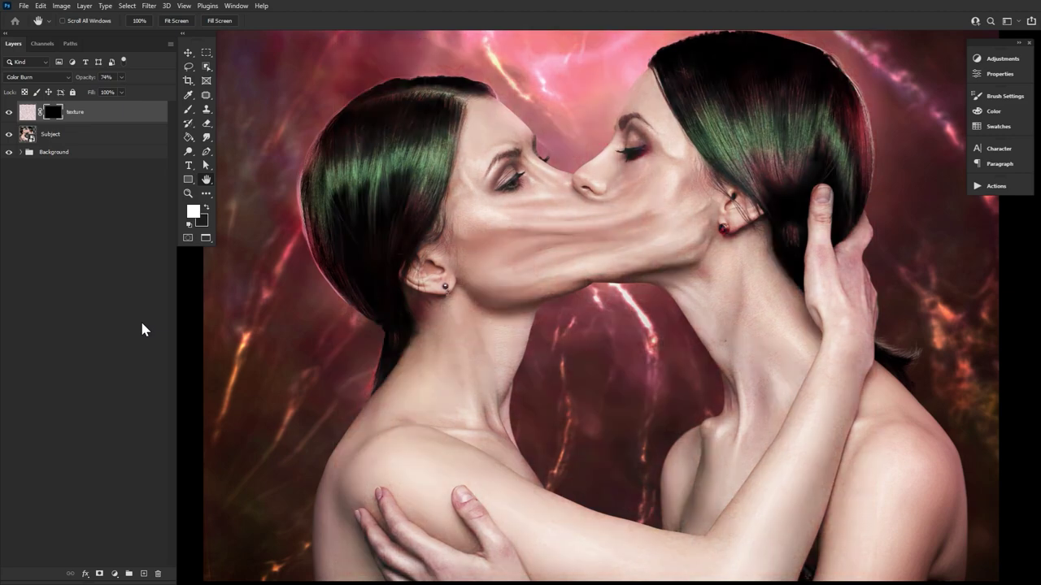
left_click(188, 111)
key("bracketright")
key("bracketright")
key("bracketright")
left_click(514, 187)
left_click(471, 227)
mouse_move(472, 228)
left_mouse_down()
mouse_move(483, 236)
mouse_move(471, 321)
mouse_move(449, 353)
mouse_move(459, 364)
left_mouse_up()
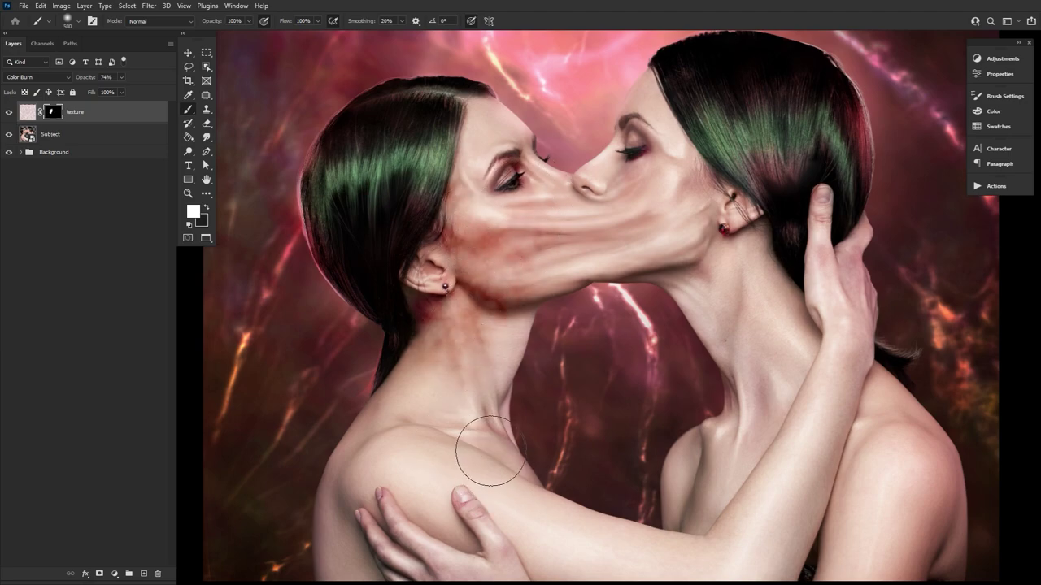
left_click_drag(645, 164, 639, 159)
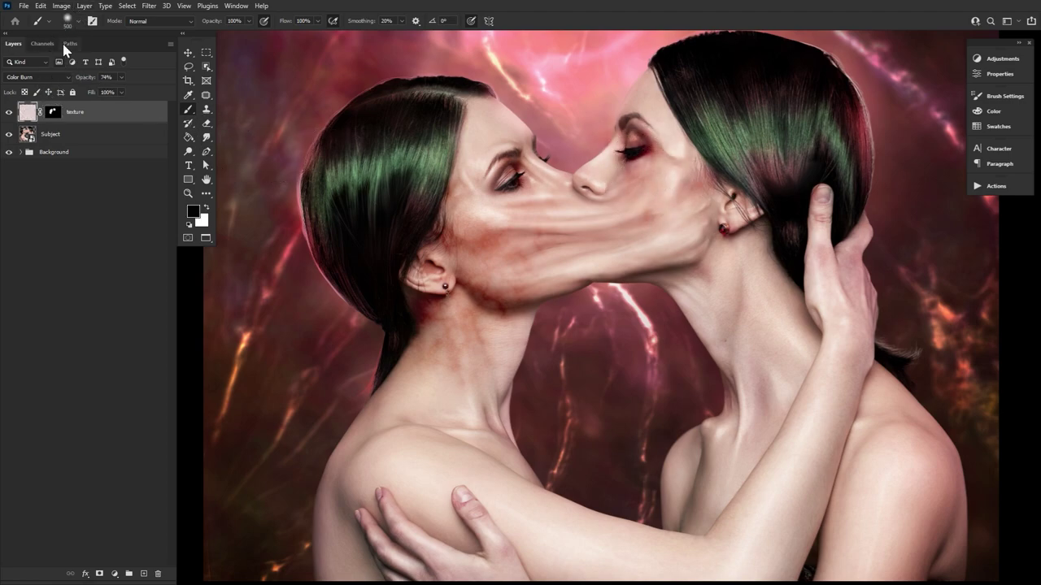
- Adjust the texture layer's Hue/Saturation to hue -67 and saturation -37
left_click(61, 6)
mouse_move(98, 32)
left_click(201, 86)
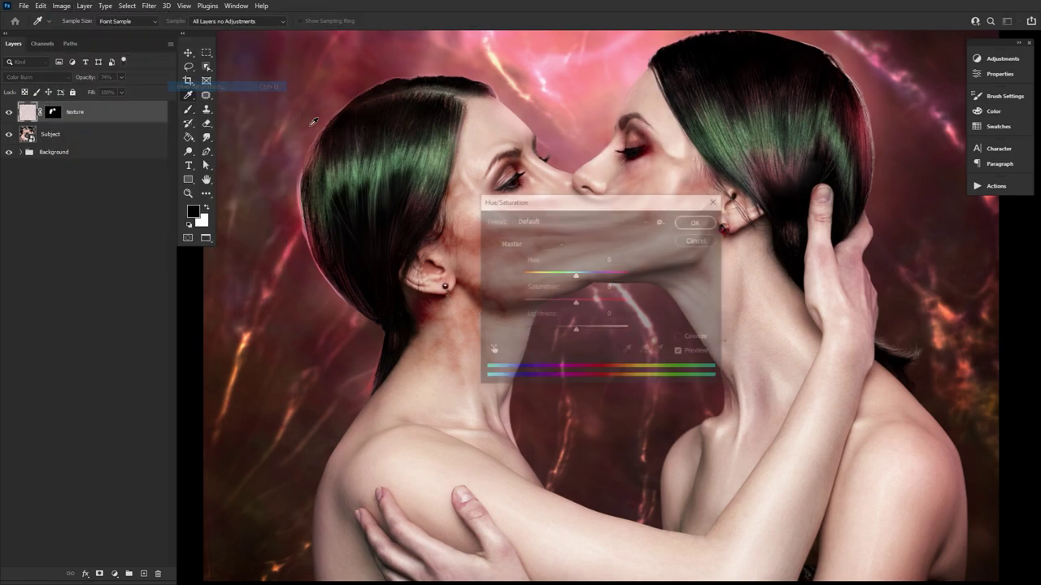
left_click_drag(602, 204, 680, 239)
left_click_drag(623, 309, 615, 309)
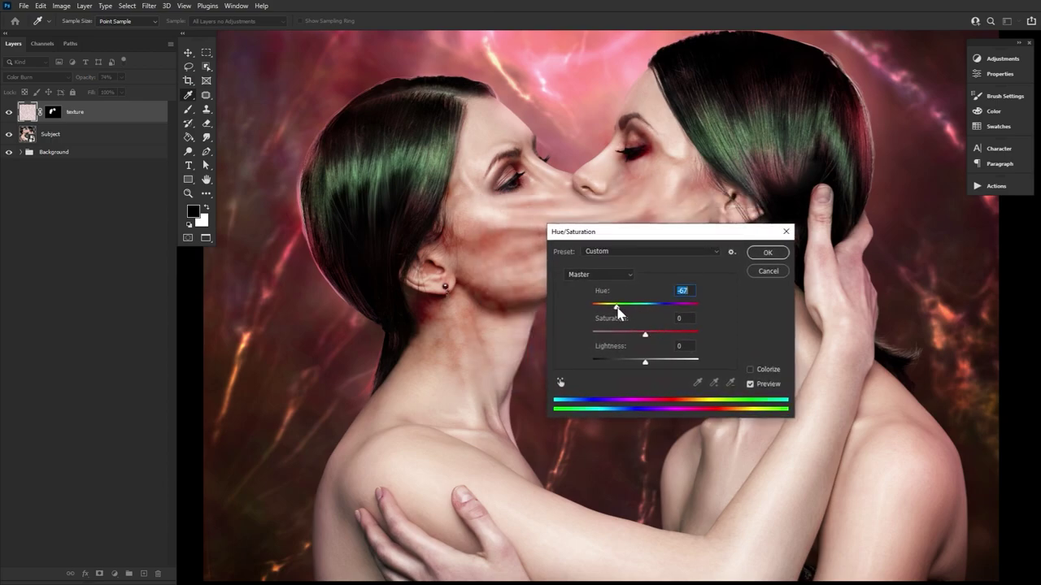
left_click(625, 332)
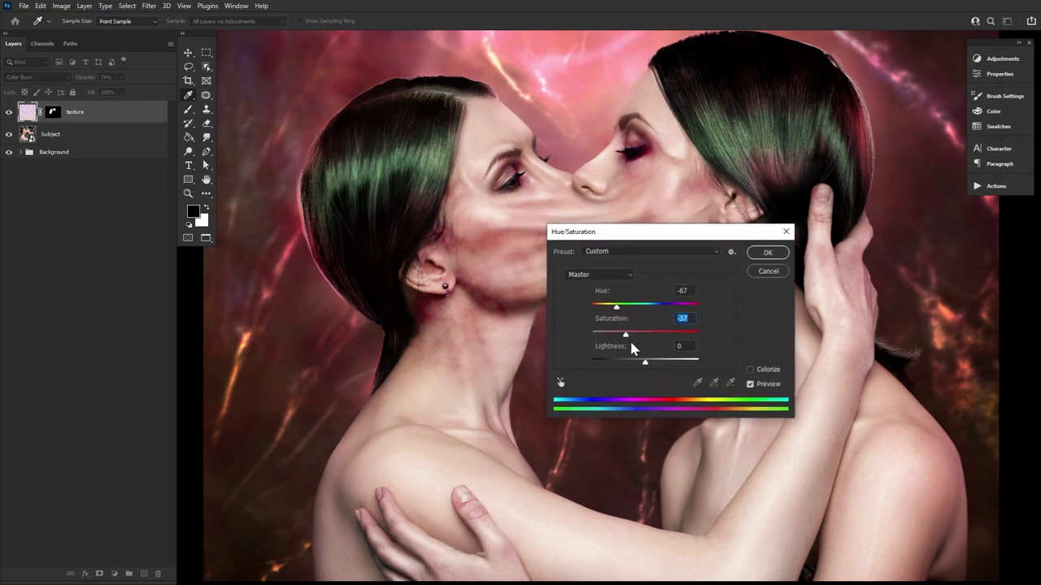
left_click(768, 254)
- Zoom in on the first woman's jaw, ear and neck to examine the veined skin texture
key("b")
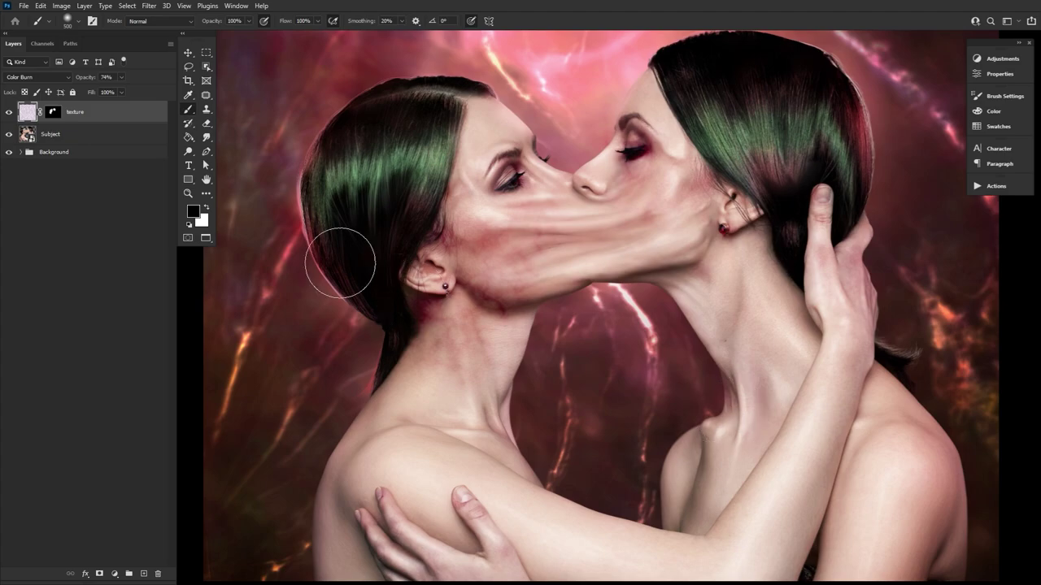
double_click(188, 195)
left_click_drag(480, 427, 488, 495)
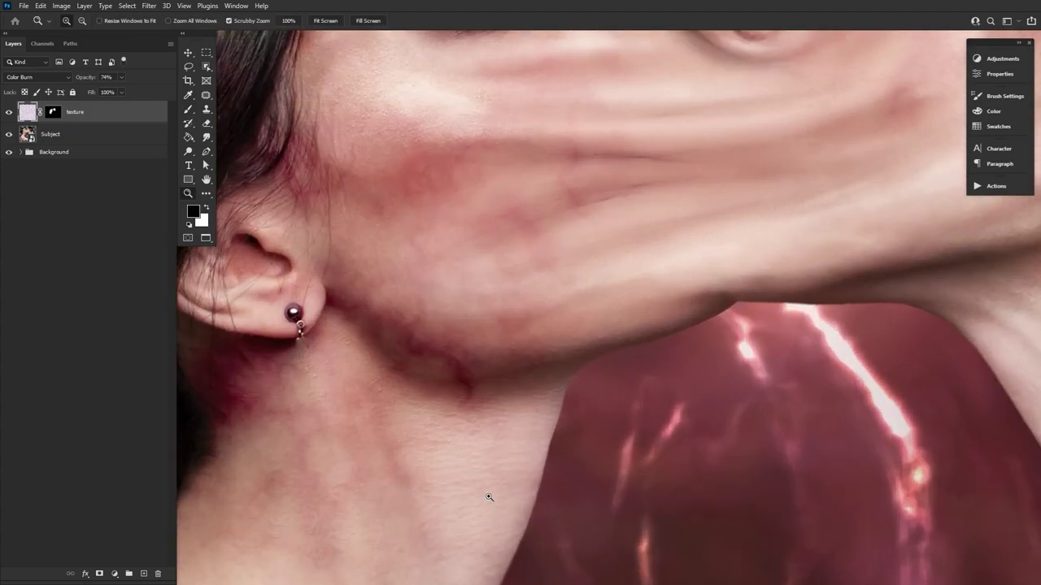
- Paint white on the texture layer's mask over the women's faces and stretched jaw, and clip the layer to the Subject layer
left_click_drag(441, 464, 442, 529)
key("b")
left_click_drag(637, 246, 509, 423)
left_click(54, 113)
left_click_drag(968, 252, 605, 553)
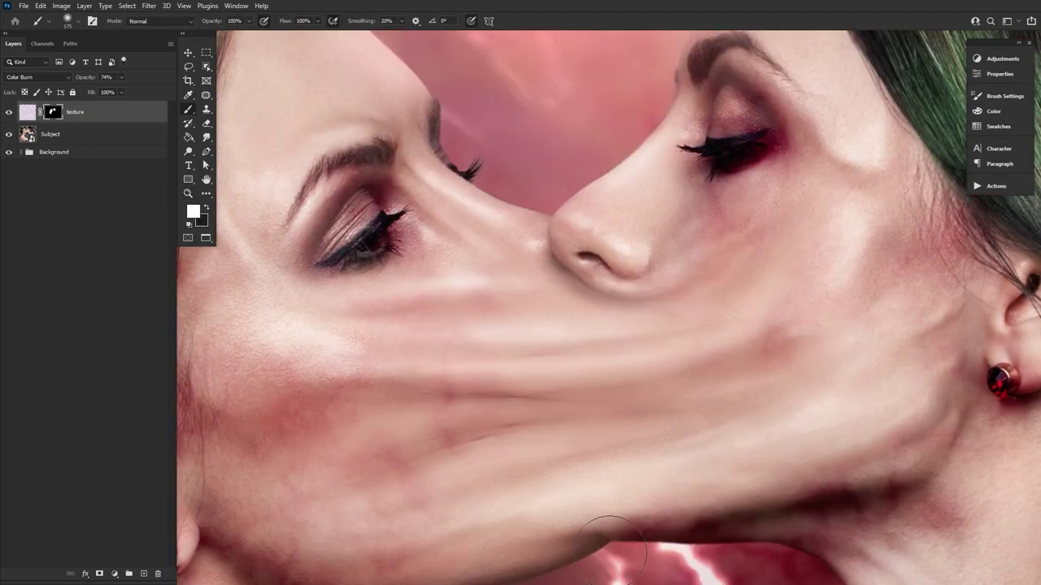
left_click(98, 123, "alt")
- Paint white with a 200 px soft brush on the texture mask over the first woman's jaw, neck and collarbone
left_click_drag(781, 521, 355, 123)
left_click_drag(476, 330, 539, 92)
key("]")
left_click_drag(598, 343, 367, 550)
left_click_drag(394, 358, 813, 407)
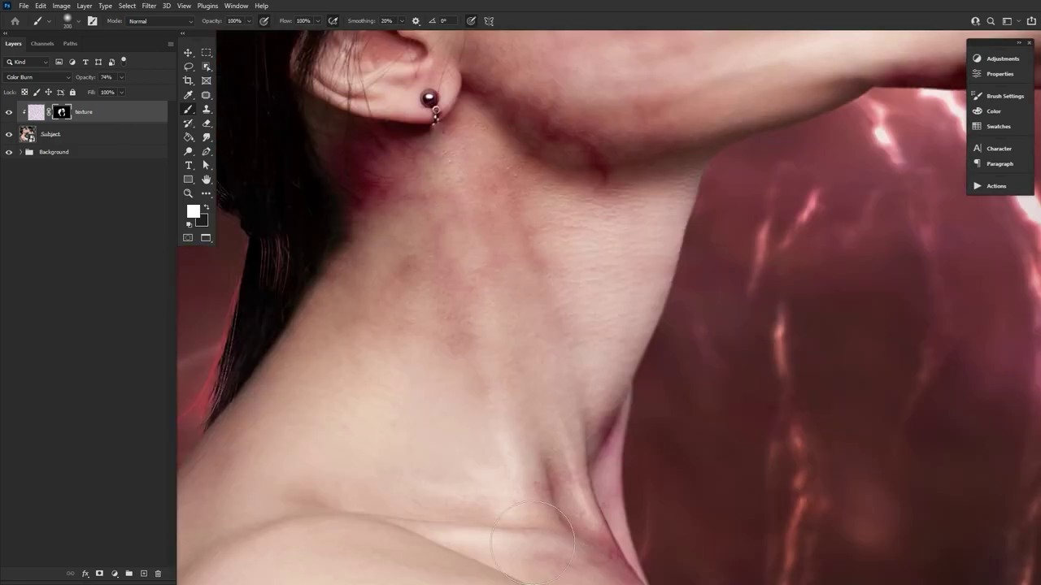
left_click_drag(436, 116, 474, 353)
left_click_drag(398, 244, 400, 311)
left_click_drag(640, 102, 558, 360)
- Paint white with a smaller soft brush on the texture mask around the women's noses and eyes
key("[")
key("[")
key("[")
key("[")
key("[")
left_click_drag(742, 264, 460, 380)
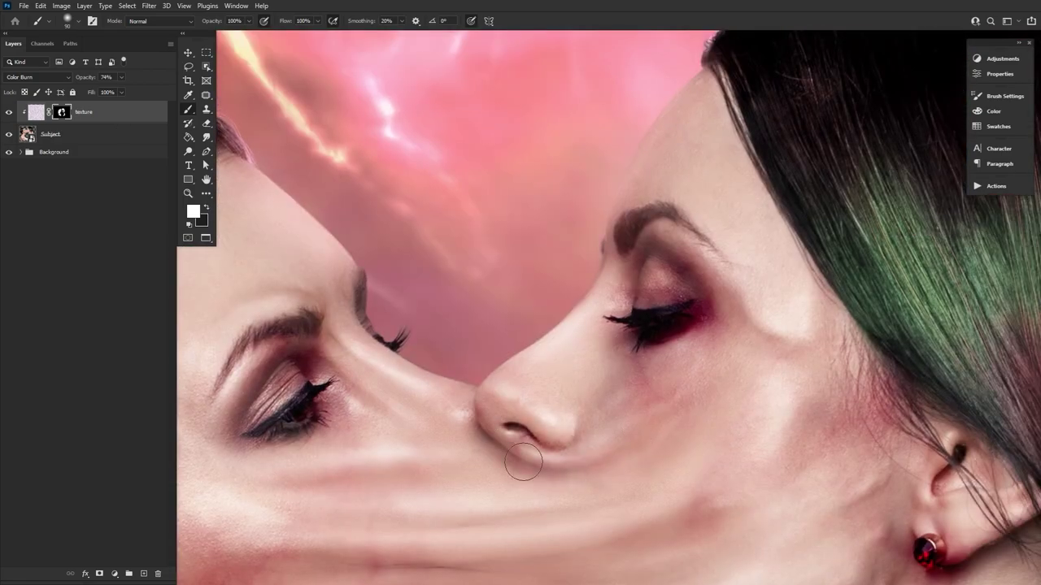
- Paint white on the texture mask over the second woman's cheek, jaw and ear, using a 100 px brush around the ear
key("]")
key("]")
key("]")
key("]")
key("]")
mouse_move(925, 368)
left_mouse_down()
mouse_move(905, 456)
mouse_move(561, 246)
left_mouse_up()
left_click_drag(698, 325, 752, 394)
key("[")
key("[")
key("[")
key("[")
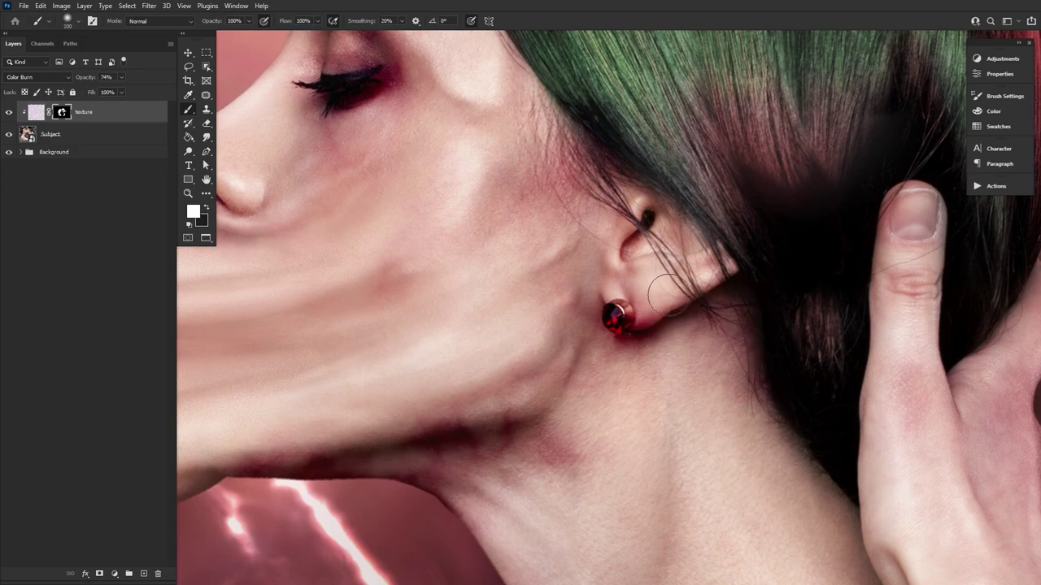
left_click_drag(463, 462, 779, 285)
left_click_drag(541, 300, 342, 373)
left_click_drag(361, 399, 651, 309)
- Duplicate the texture layer and replace the copy's layer mask with a fully black one
key("]")
key("]")
key("]")
key("]")
key("]")
key("]")
key("ctrl+j")
right_click(57, 110)
left_click(73, 133)
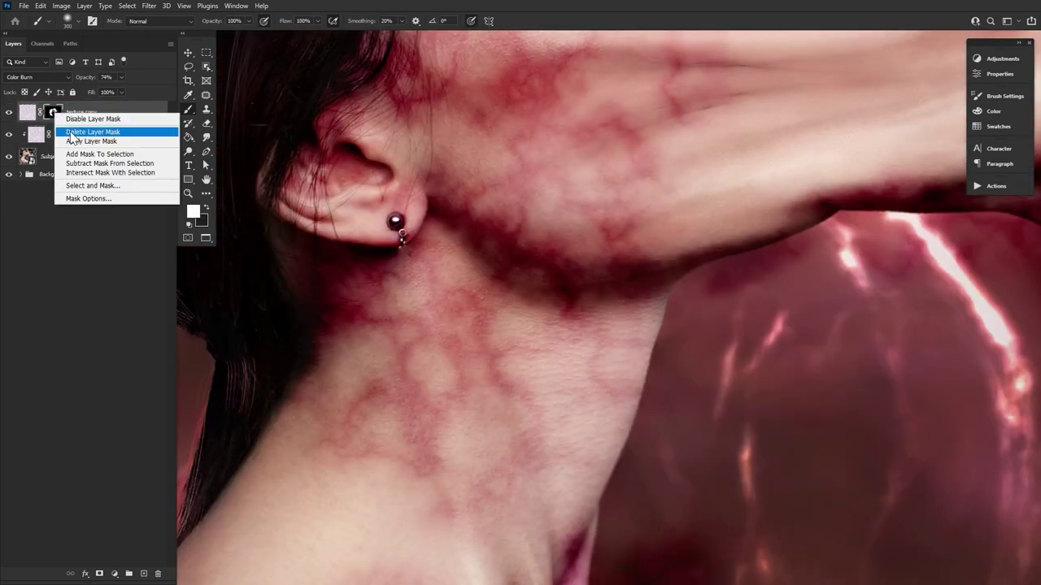
left_click(100, 574, "alt")
- Paint white with a 300 px soft brush on the texture copy's mask over the first woman's jaw, ear and cheek
left_click_drag(558, 279, 488, 238)
left_click_drag(486, 214, 445, 346)
key("[")
key("]")
left_click_drag(479, 273, 478, 239)
left_click_drag(326, 378, 282, 375)
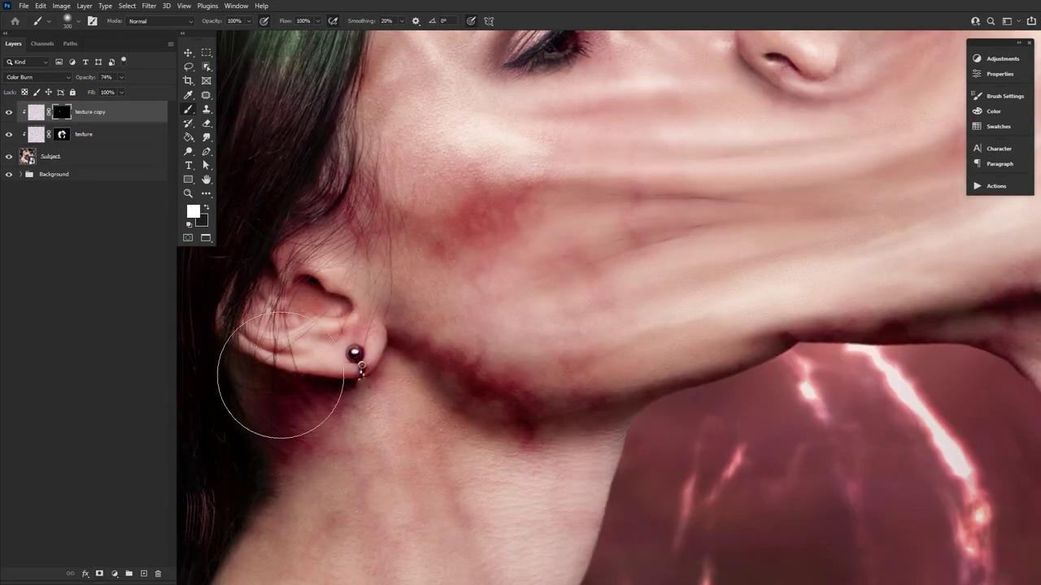
left_click_drag(602, 106, 516, 390)
- Paint white with a 125 px soft brush on the texture copy's mask over the cheeks and around the second woman's eye
key("[")
key("[")
key("[")
key("[")
key("[")
key("[")
left_click_drag(504, 285, 524, 345)
left_click_drag(319, 346, 290, 277)
left_click_drag(792, 353, 421, 453)
left_click_drag(598, 390, 396, 273)
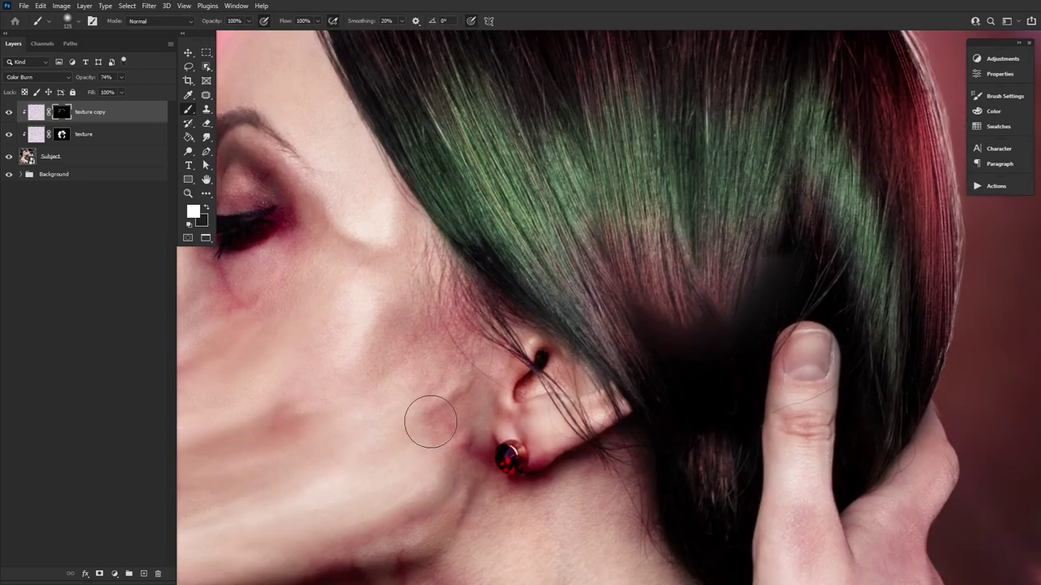
- Paint white on the texture copy's mask over the second woman's jaw, ear area and neck
left_click_drag(439, 508, 536, 478)
left_click_drag(561, 496, 415, 212)
left_click_drag(509, 252, 431, 170)
left_click_drag(254, 285, 309, 309)
mouse_move(323, 423)
left_mouse_down()
mouse_move(518, 373)
mouse_move(431, 73)
left_mouse_up()
- Paint white with a 200 px soft brush on the texture copy's mask over the second woman's neck, chest and shoulder
key("]")
key("]")
key("]")
key("]")
key("]")
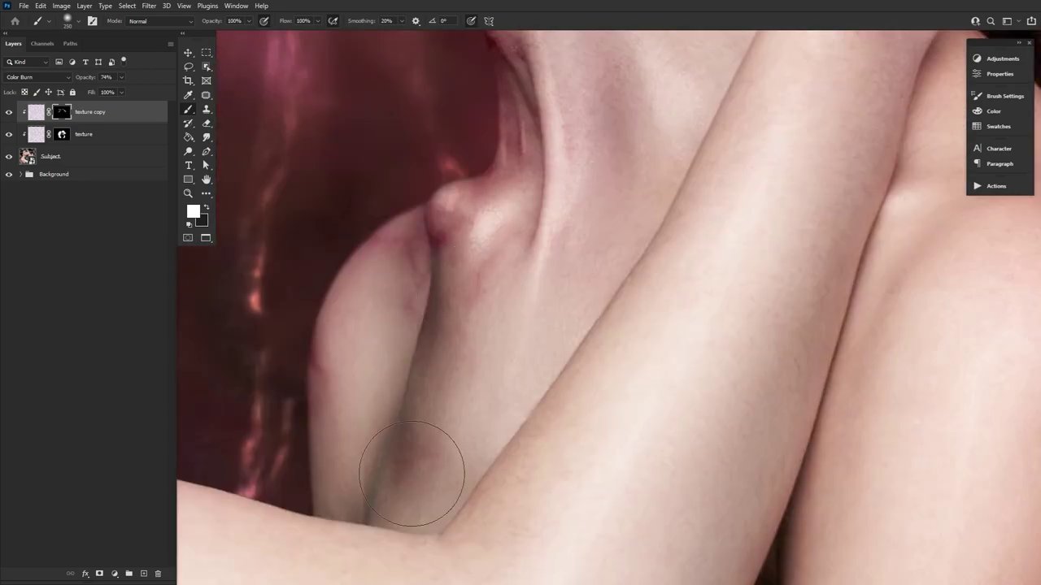
left_click_drag(935, 105, 578, 427)
left_click_drag(381, 122, 379, 199)
left_click_drag(462, 338, 466, 411)
left_click_drag(496, 203, 488, 281)
left_click_drag(451, 469, 561, 105)
left_click_drag(586, 488, 618, 162)
left_click_drag(618, 396, 622, 348)
- Paint white with a 600 px soft brush on the texture copy's mask over the hand gripping the first woman's arm
key("]")
key("]")
key("]")
key("]")
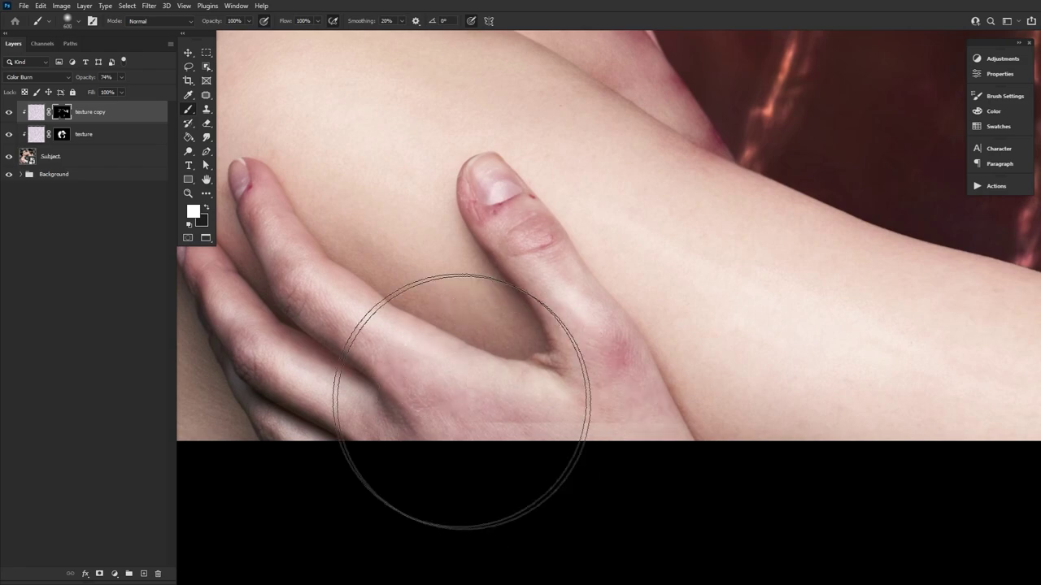
left_click_drag(325, 281, 309, 297)
left_click_drag(485, 390, 535, 413)
- Paint white with a 400 px soft brush on the texture copy's mask over the first woman's shoulder and upper arm
key("x")
key("[")
key("[")
key("[")
key("[")
key("[")
key("[")
key("[")
key("[")
key("[")
key("[")
key("[")
key("[")
key("x")
left_click_drag(256, 298, 455, 546)
key("]")
key("]")
key("]")
key("]")
key("]")
key("]")
key("]")
key("]")
key("]")
key("]")
left_click_drag(329, 252, 328, 460)
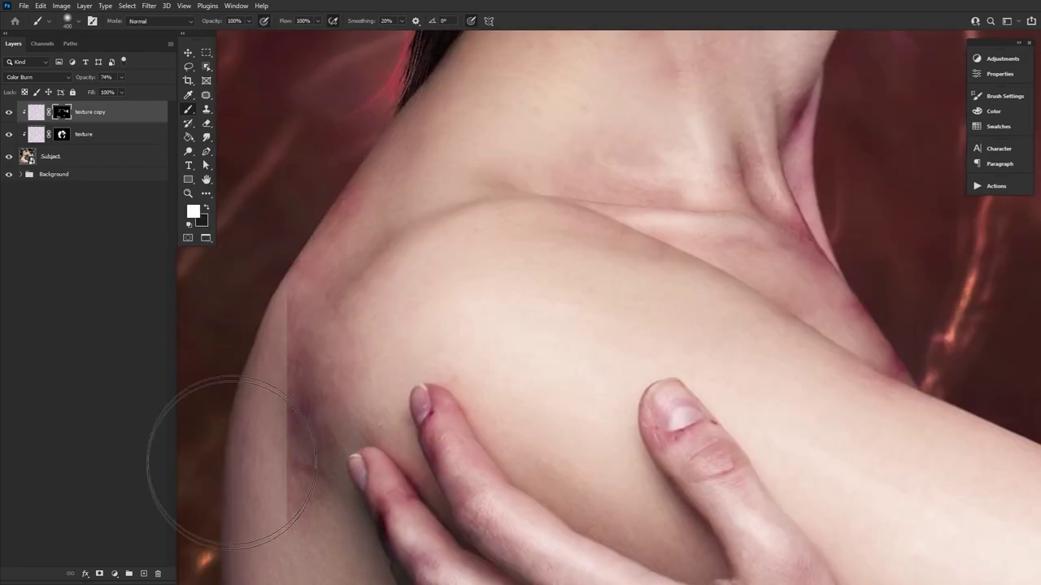
- Paint black on the texture copy's mask over the hard texture edge on the upper arm, and restore white with a 250 px brush
key("x")
left_click_drag(274, 312, 277, 443)
left_click_drag(691, 303, 527, 404)
key("x")
key("[")
key("[")
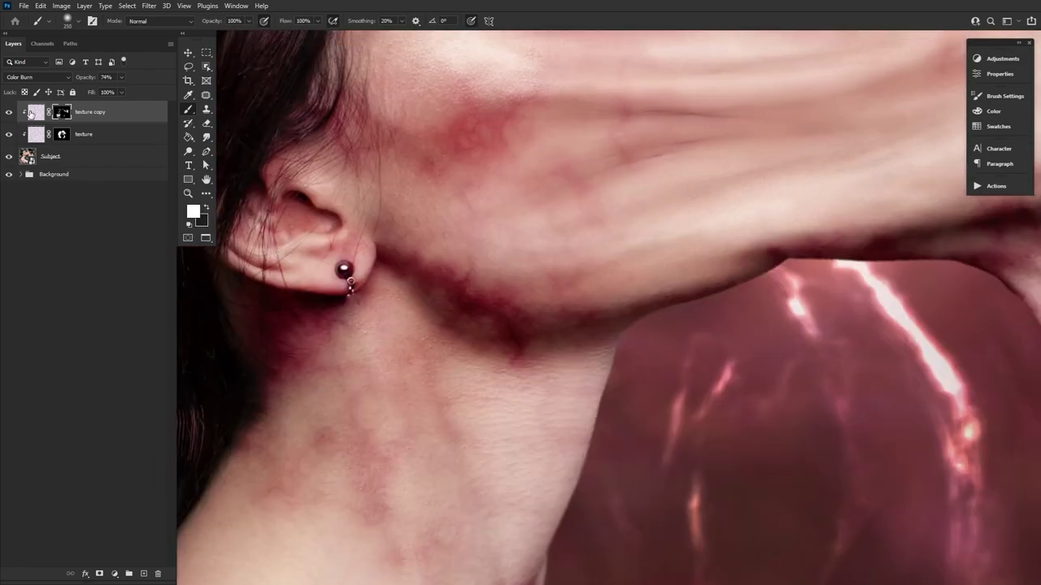
- Shift the texture copy layer's color toward blue with a Hue/Saturation adjustment
left_click(61, 6)
mouse_move(93, 33)
left_click(232, 93)
left_click_drag(645, 336, 631, 305)
left_click(766, 253)
- Adjust the original texture layer's Hue/Saturation to a bluer tint matching its copy
left_click(37, 134)
key("ctrl+u")
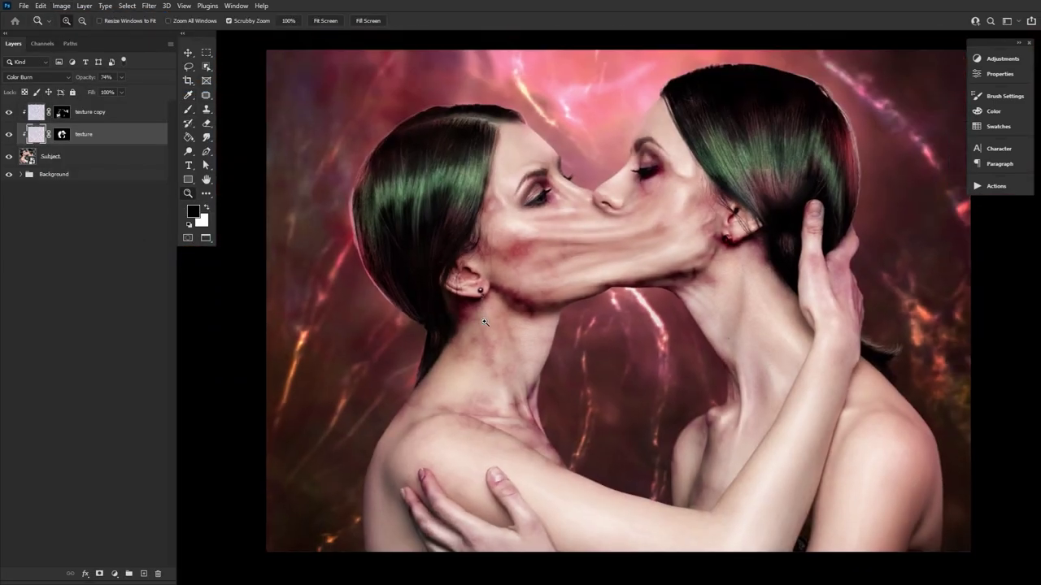
left_click_drag(753, 271, 702, 286)
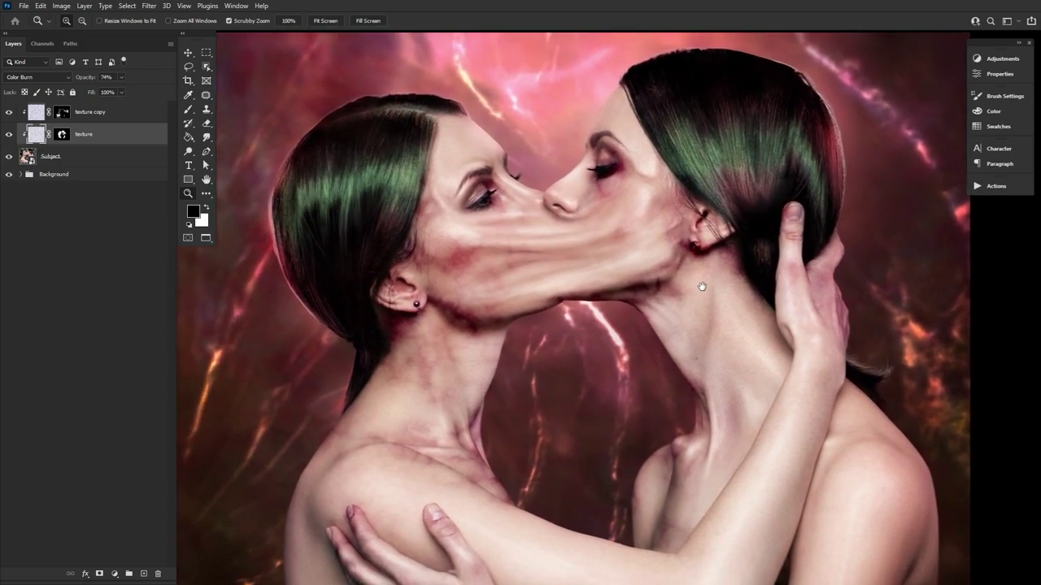
- Render a difference clouds texture on the blank white square canvas
left_click(206, 180)
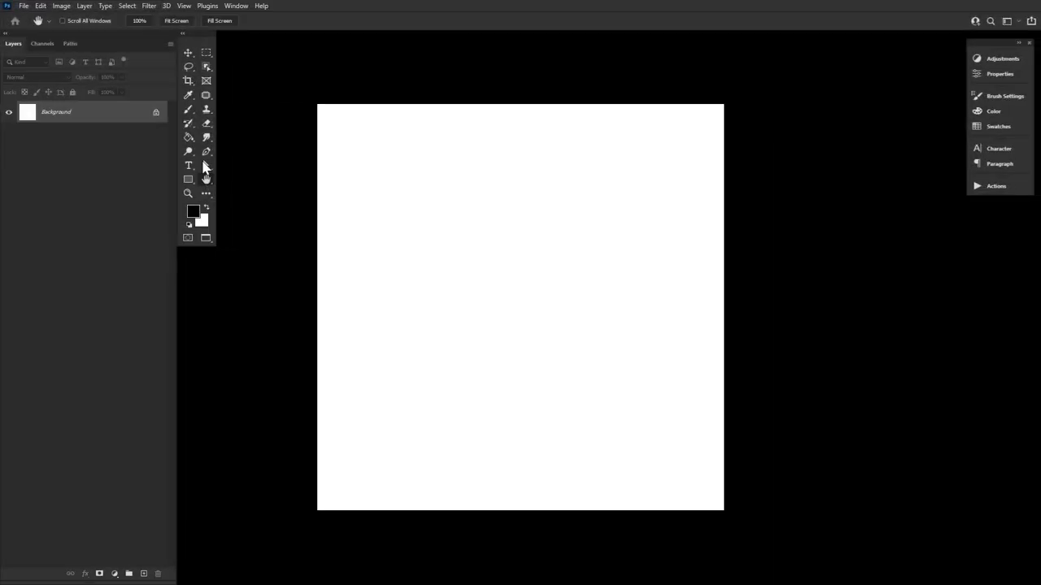
left_click(148, 7)
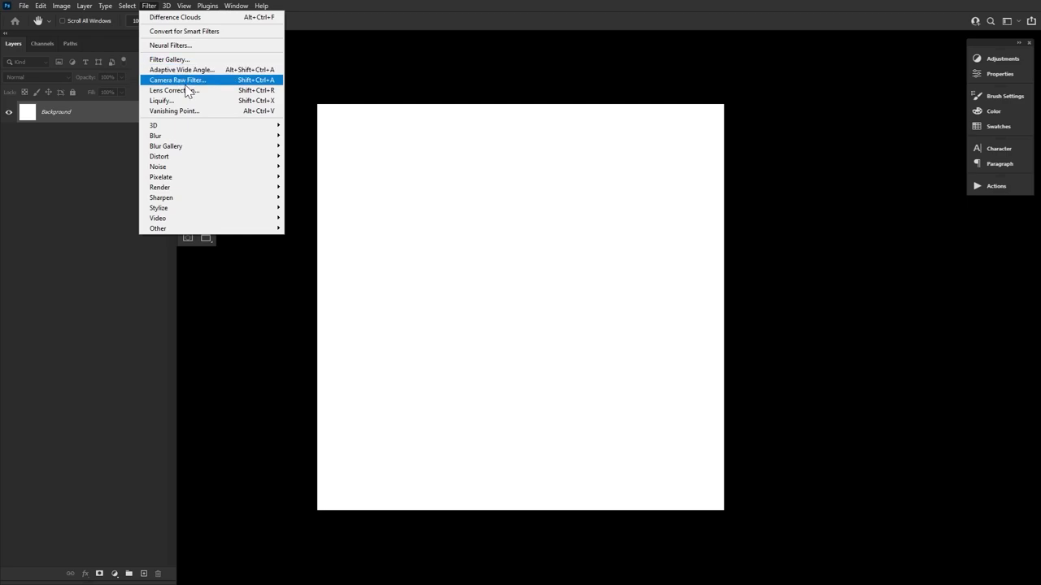
mouse_move(274, 187)
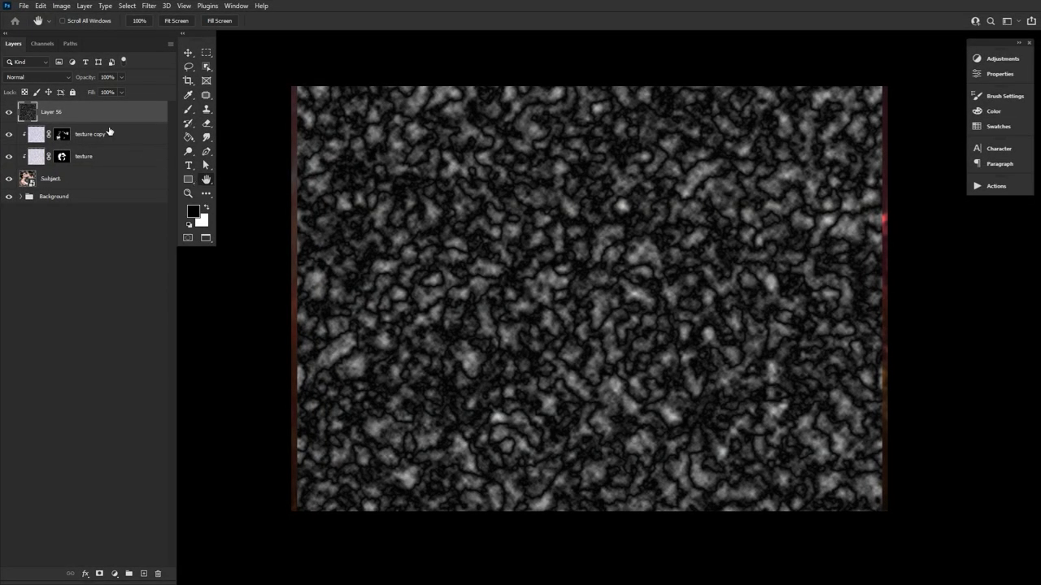
- Set the cloud texture layer to Soft Light blending at 26% opacity and add an inverted black mask to it
left_click(51, 78)
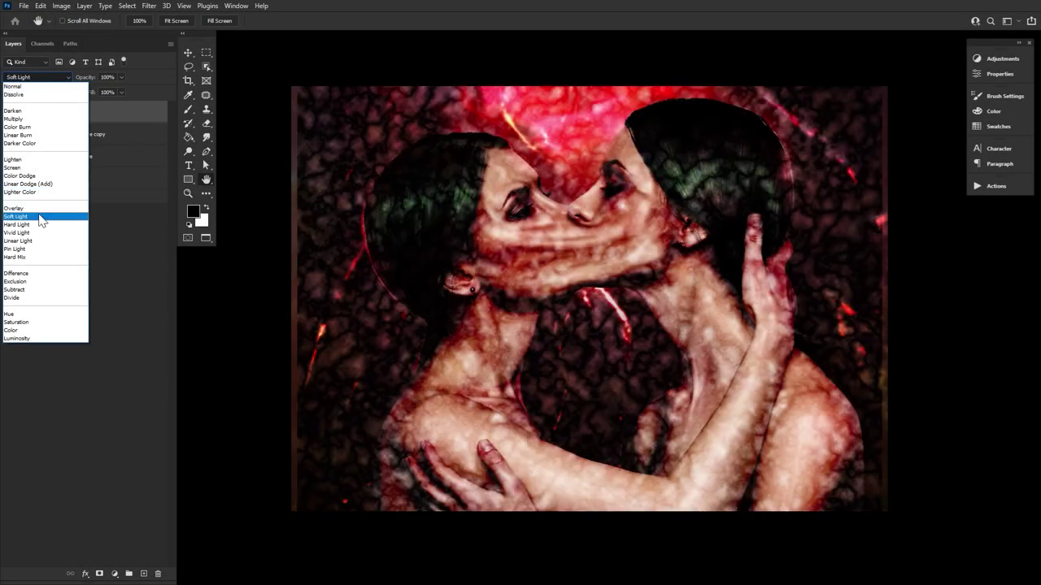
left_click(16, 216)
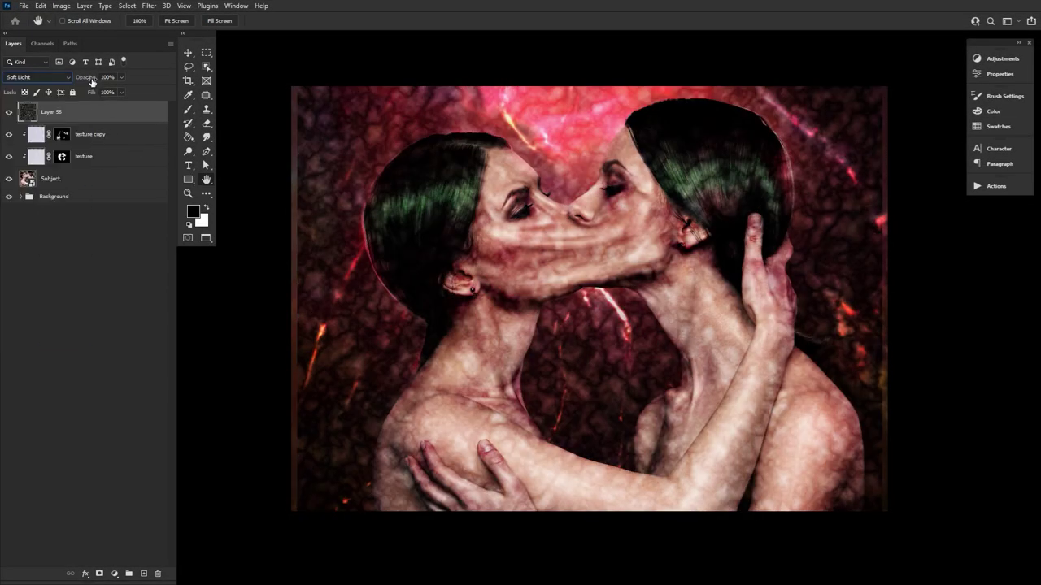
left_click_drag(59, 82, 59, 83)
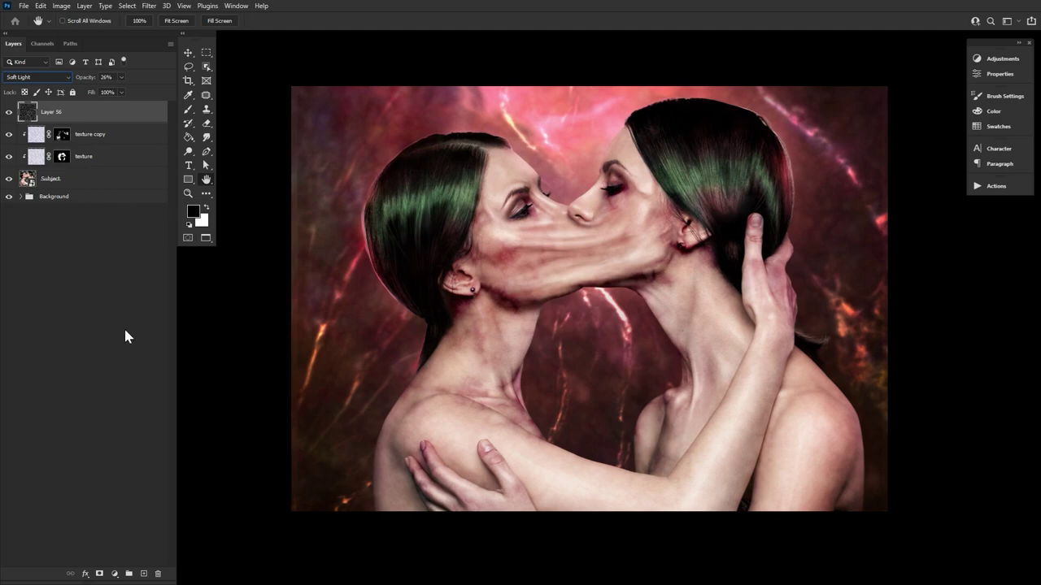
left_click(99, 573)
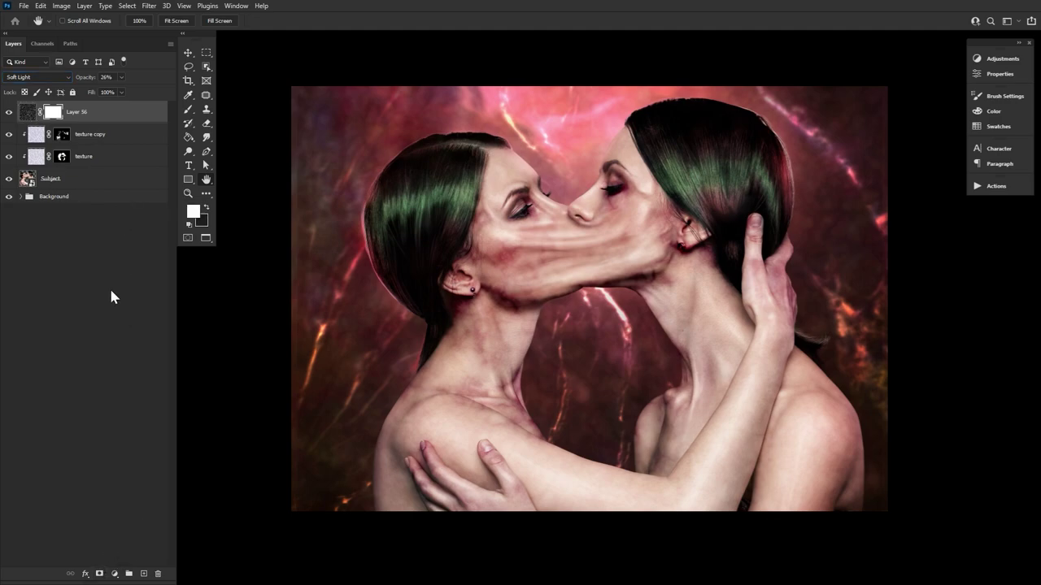
key("ctrl+i")
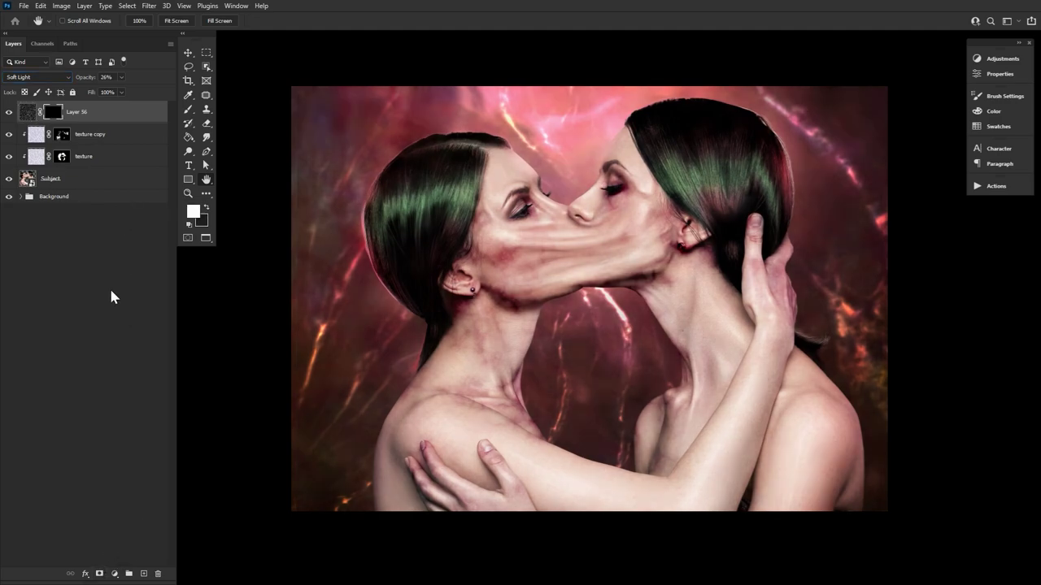
- Paint white with a 500 px soft brush on the cloud layer's mask over the first woman's neck and shoulder
left_click(188, 193)
left_click(548, 428)
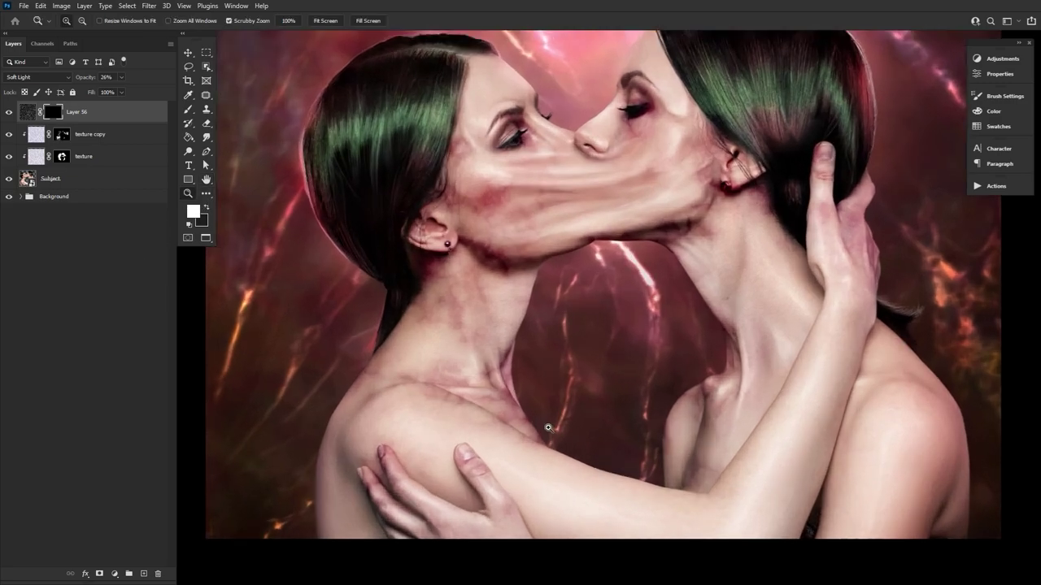
key("b")
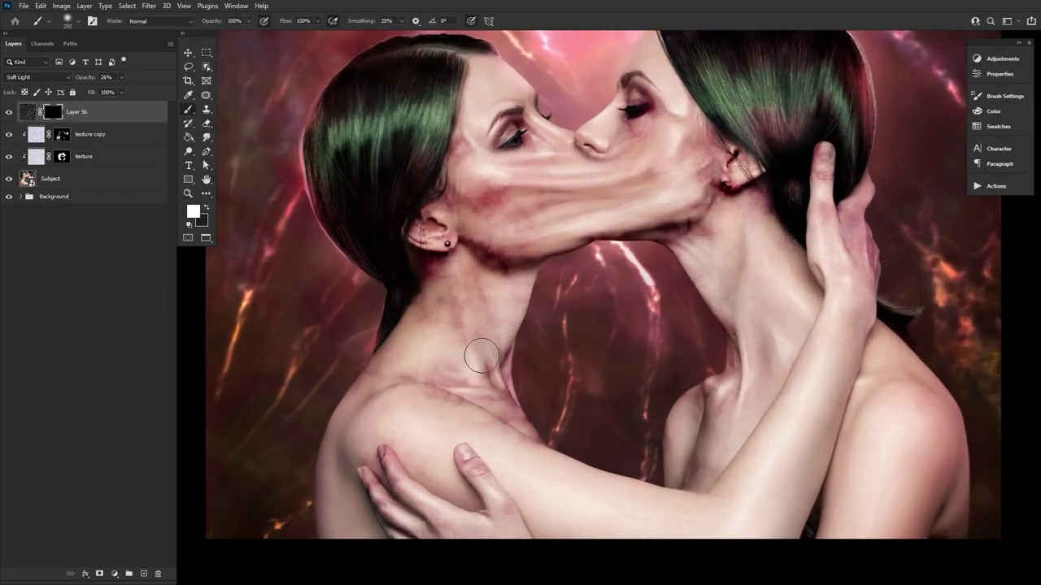
key("bracketright")
key("bracketright")
key("bracketright")
key("bracketright")
key("bracketright")
key("bracketleft")
key("bracketleft")
mouse_move(429, 290)
left_mouse_down()
mouse_move(464, 326)
mouse_move(476, 272)
left_mouse_up()
key("bracketleft")
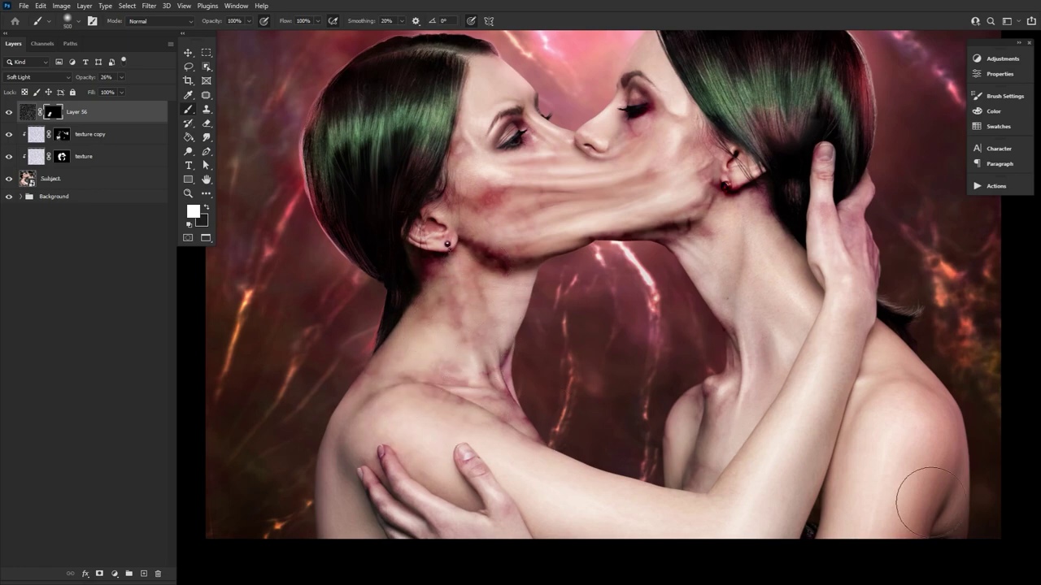
- Clip the cloud layer to the subject and paint white on its mask over the arms with a 700 px brush
key("ctrl+alt+g")
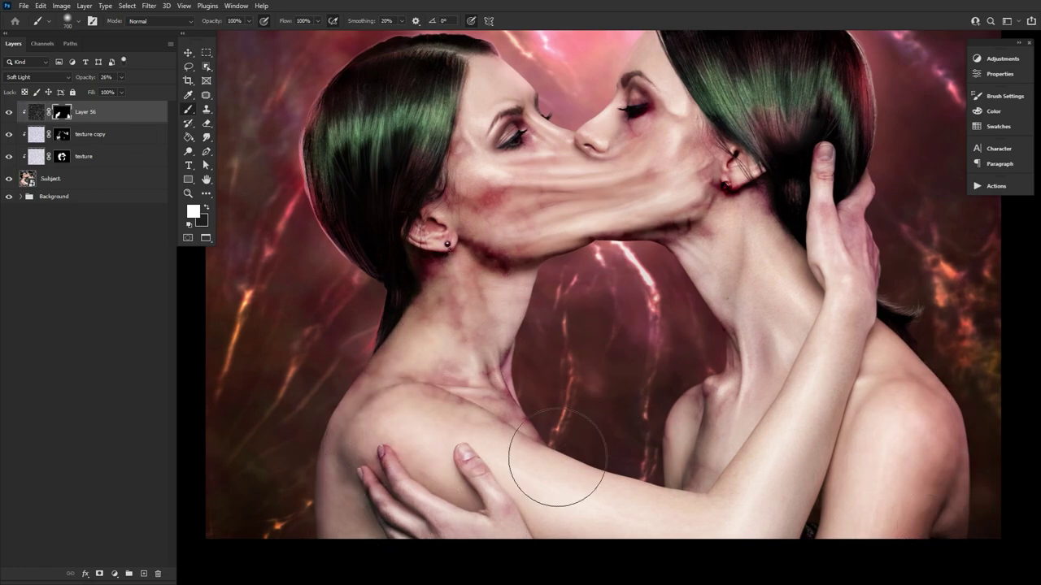
left_click_drag(837, 383, 660, 436)
key("bracketleft")
key("bracketleft")
key("bracketleft")
key("bracketleft")
key("bracketleft")
key("bracketleft")
key("bracketleft")
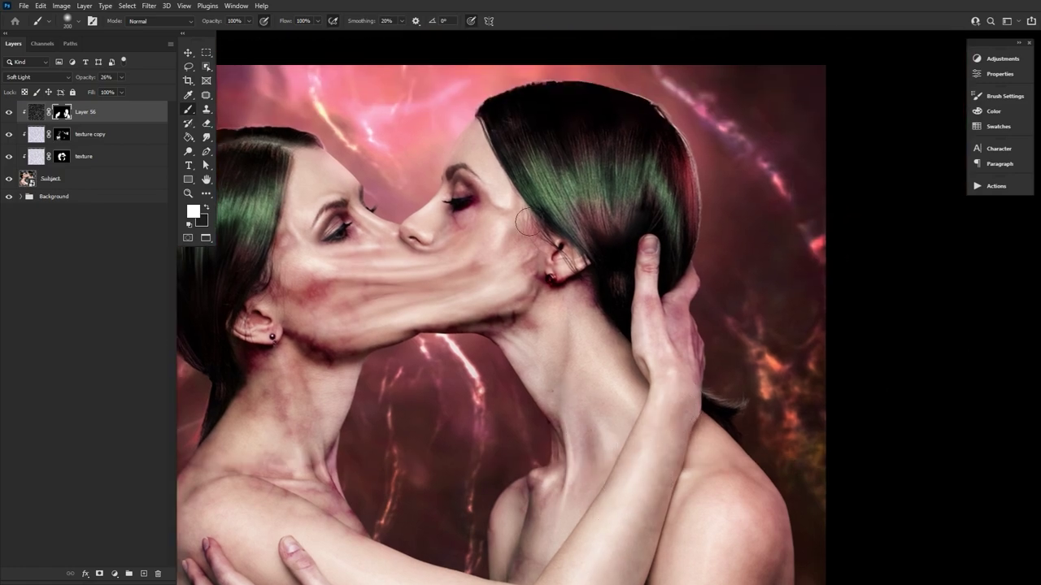
- Paint white with a 400 px brush on the cloud layer's mask over the second woman's neck and chest
key("bracketright")
key("bracketright")
key("bracketright")
key("bracketright")
key("bracketright")
key("bracketright")
key("bracketright")
key("bracketright")
left_click_drag(371, 499, 351, 317)
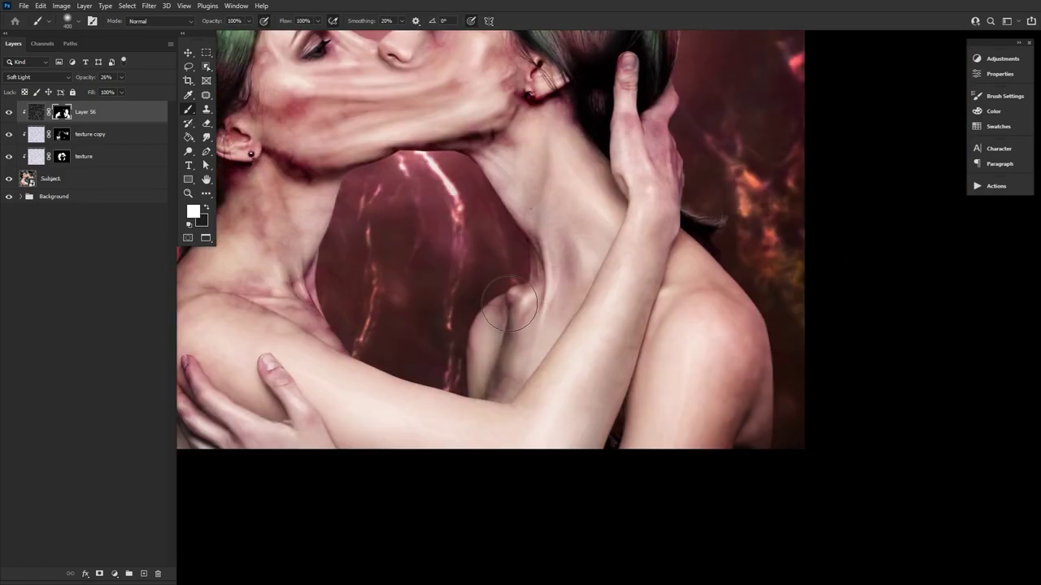
left_click_drag(269, 458, 413, 490)
left_click_drag(805, 163, 812, 398)
- Paint white on the cloud layer's mask over both faces, reducing the brush to 100 px for the smaller areas
key("bracketleft")
key("bracketleft")
key("bracketleft")
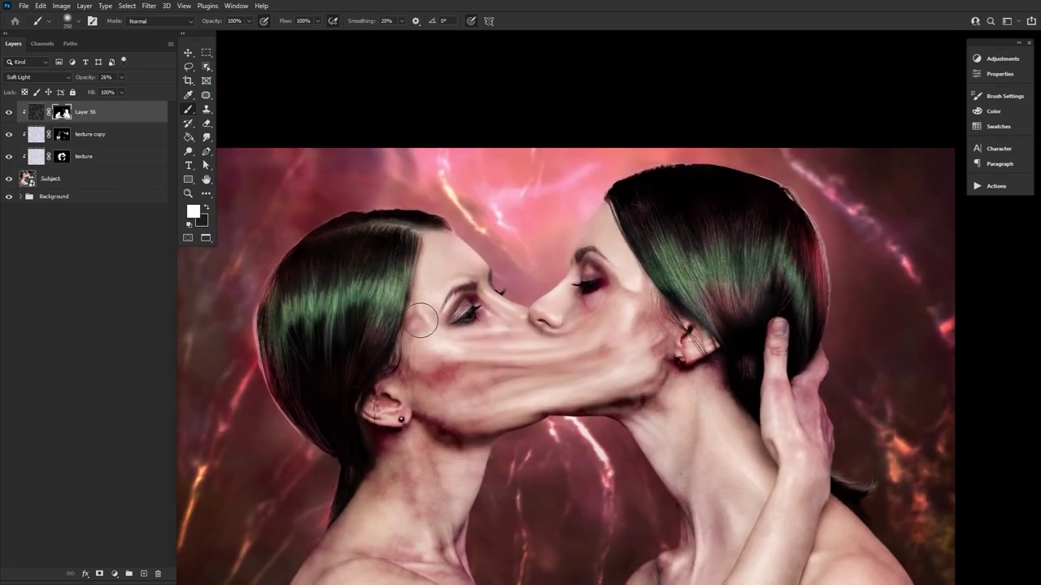
key("bracketleft")
key("bracketleft")
key("bracketleft")
key("bracketleft")
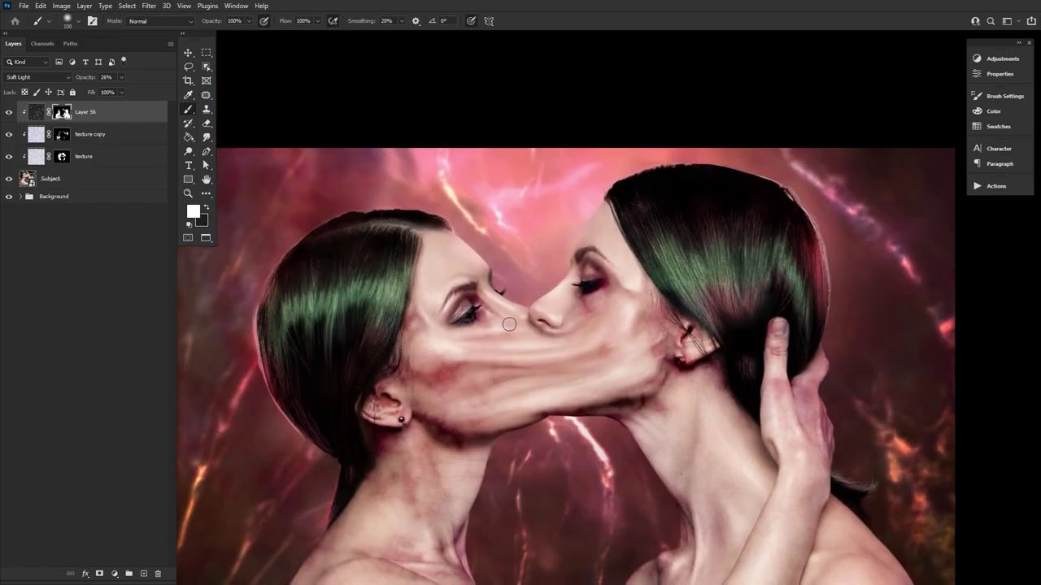
- Touch up the mask of the original Color Burn texture layer with a small soft black brush
key("alt+bracketleft")
key("bracketright")
key("alt+bracketleft")
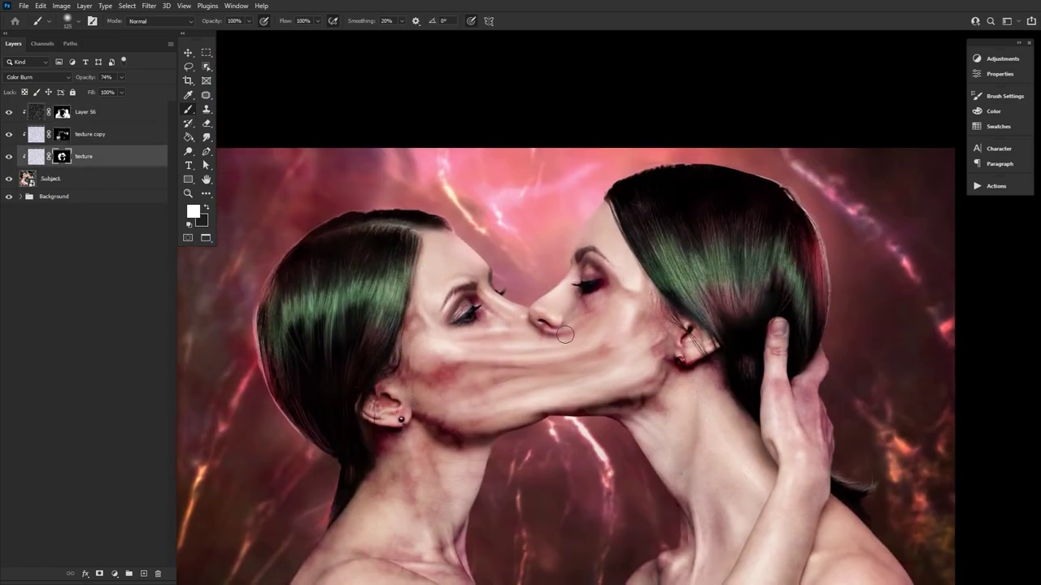
right_click(584, 338)
key("Escape")
left_click_drag(483, 483, 429, 234)
left_click(207, 208)
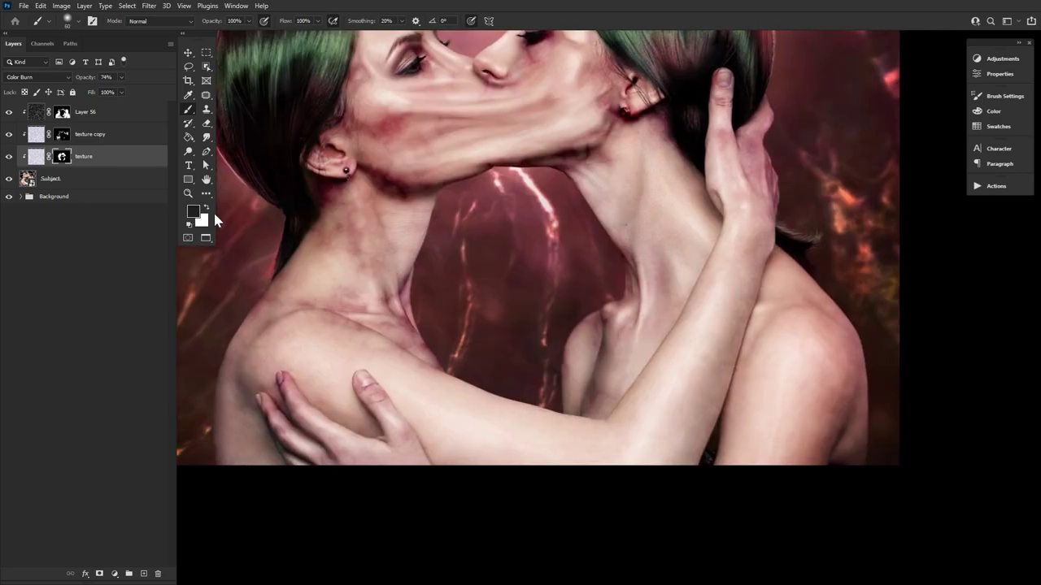
key("bracketright")
key("bracketright")
key("x")
- Paint white with a soft brush of about 200 px on the texture copy's mask over the second woman's neck
key("bracketright")
key("bracketright")
key("bracketright")
key("bracketright")
key("bracketright")
key("bracketright")
key("bracketright")
key("bracketright")
key("bracketright")
key("alt+bracketright")
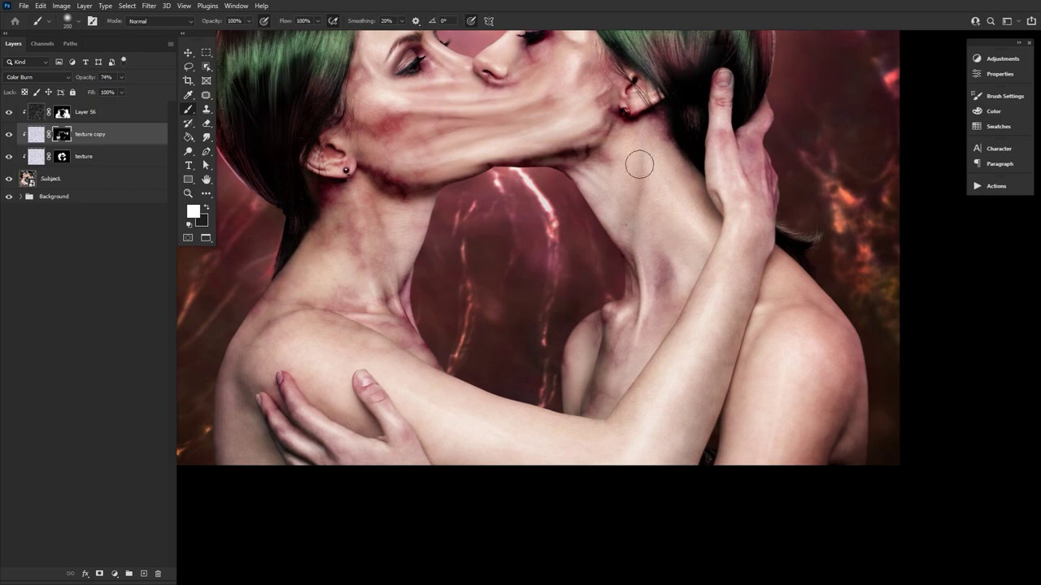
key("bracketright")
key("bracketright")
key("bracketright")
key("bracketright")
key("bracketright")
key("bracketleft")
key("bracketleft")
key("bracketleft")
key("bracketleft")
key("bracketleft")
key("bracketleft")
key("bracketleft")
key("bracketleft")
key("bracketleft")
- Duplicate the cloud layer, clip the copy to the subject, and replace its mask with an inverted black one
left_click(61, 113)
key("ctrl+j")
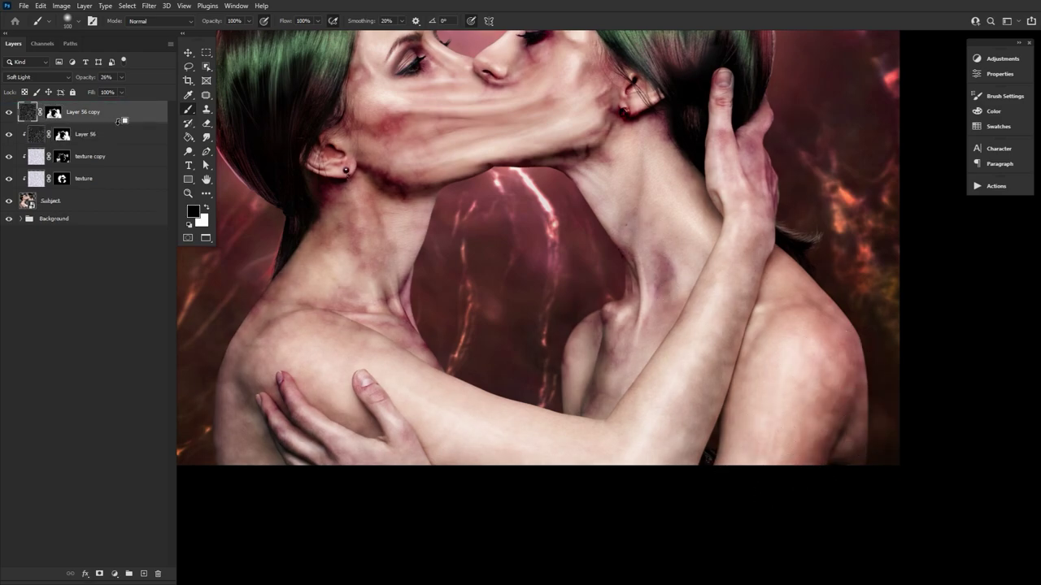
left_click(119, 122, "alt")
right_click(62, 113)
left_click(94, 131)
left_click(99, 574)
key("ctrl+i")
- Paint white with a 250 px brush on the cloud copy's mask over the raised arm and set the layer's opacity to 18%
left_click_drag(579, 306, 353, 331)
key("bracketright")
key("bracketright")
key("bracketright")
key("bracketright")
key("bracketright")
left_click_drag(562, 390, 587, 514)
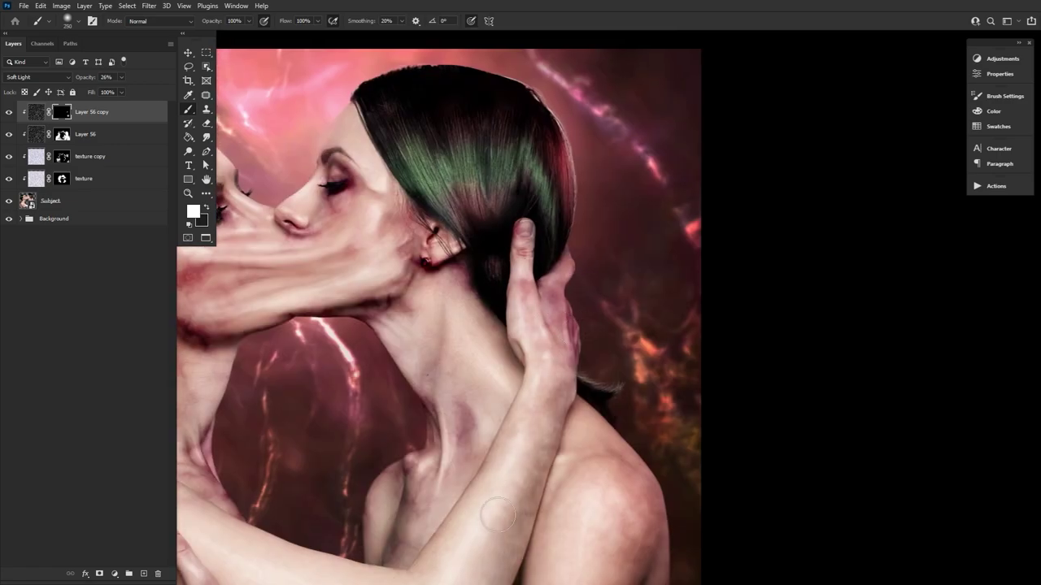
left_click_drag(498, 514, 533, 423)
left_click_drag(96, 80, 92, 81)
left_click_drag(441, 370, 602, 371)
- Paint white with a soft brush of about 200 px on the cloud copy's mask over the first woman's shoulder
key("bracketright")
key("bracketright")
key("bracketright")
left_click_drag(285, 380, 310, 411)
left_click_drag(283, 406, 380, 297)
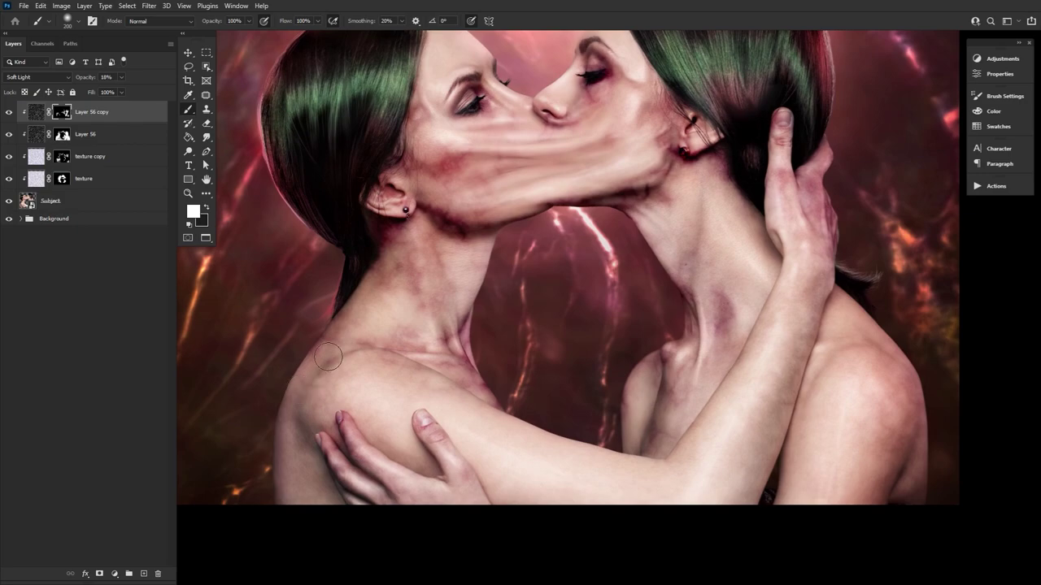
key("bracketleft")
left_click_drag(324, 408, 345, 381)
key("bracketright")
key("bracketleft")
key("bracketleft")
key("bracketleft")
- Toggle both Soft Light cloud layers off and on to compare the skin with and without them
left_click_drag(499, 273, 483, 283)
left_click_drag(572, 223, 569, 316)
left_click_drag(8, 131, 9, 111)
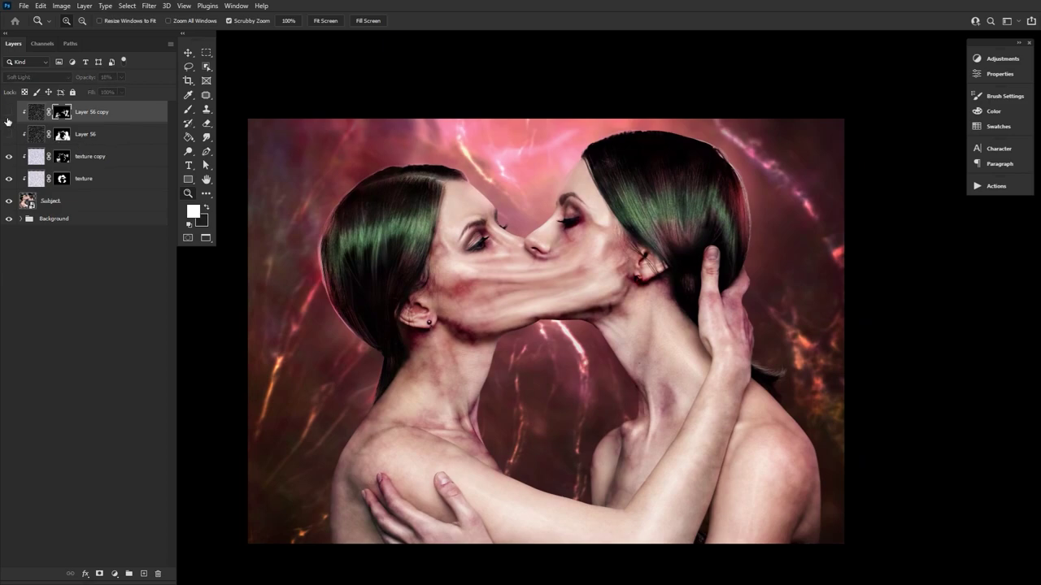
left_click(9, 137)
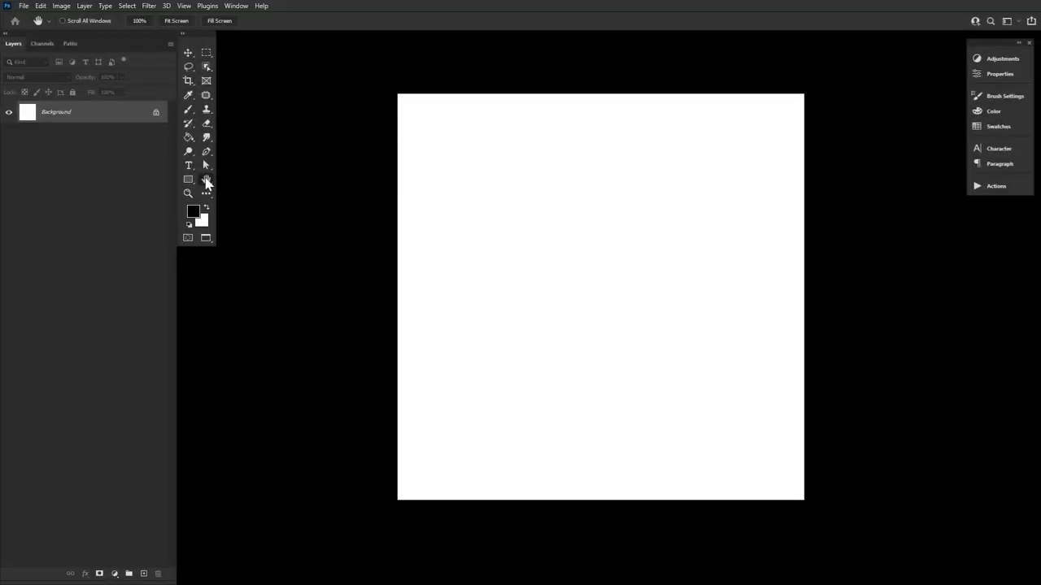
- Render Clouds and then Difference Clouds on the blank white square canvas
left_click(149, 6)
mouse_move(234, 191)
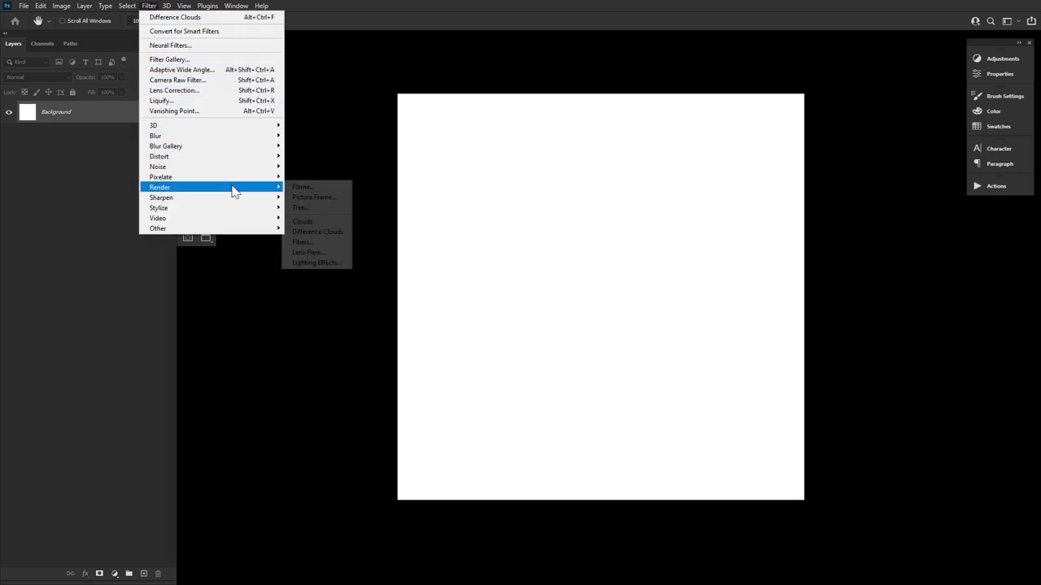
left_click(317, 220)
left_click(150, 7)
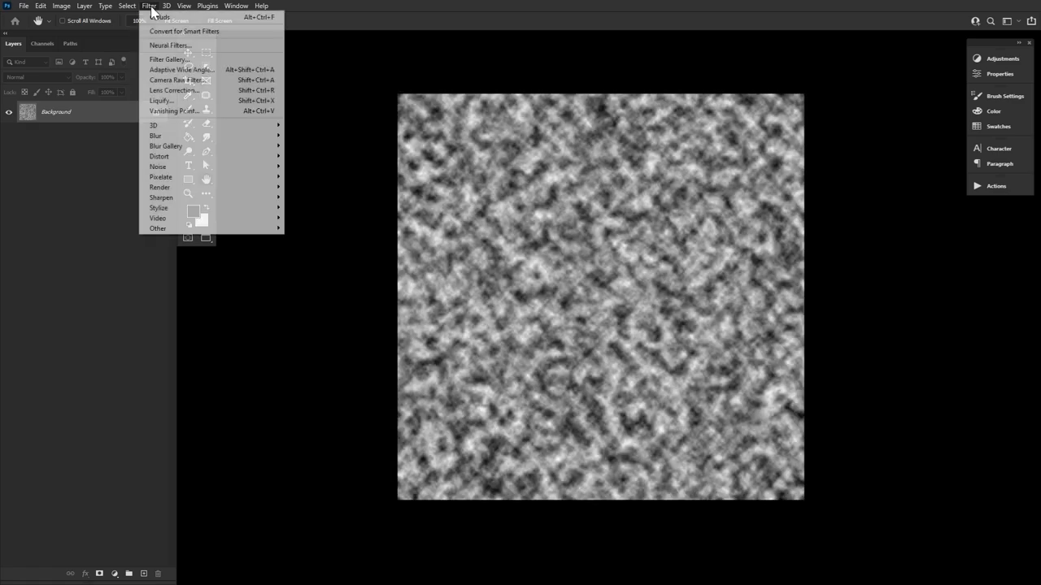
mouse_move(233, 189)
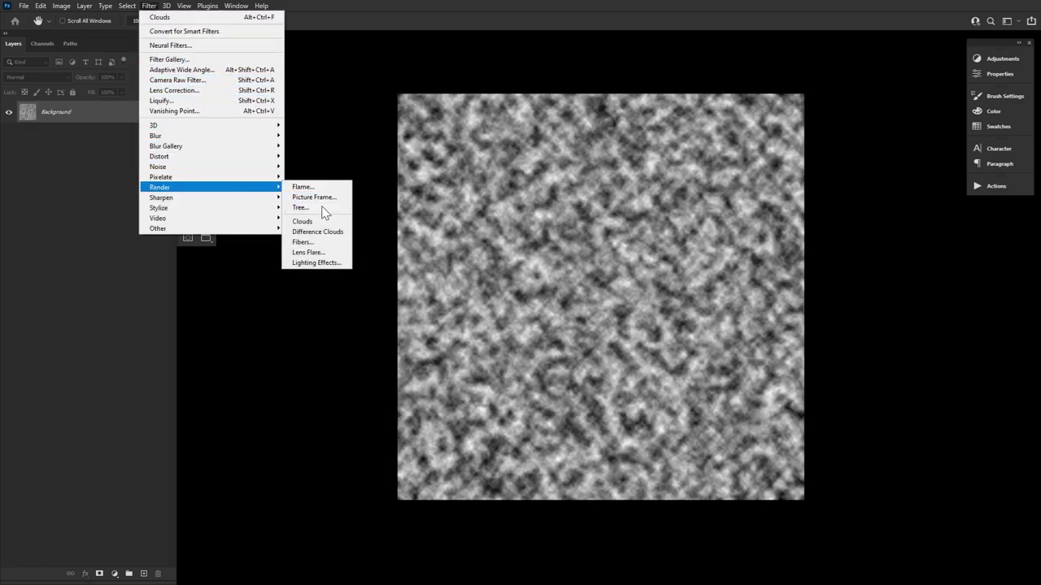
left_click(324, 232)
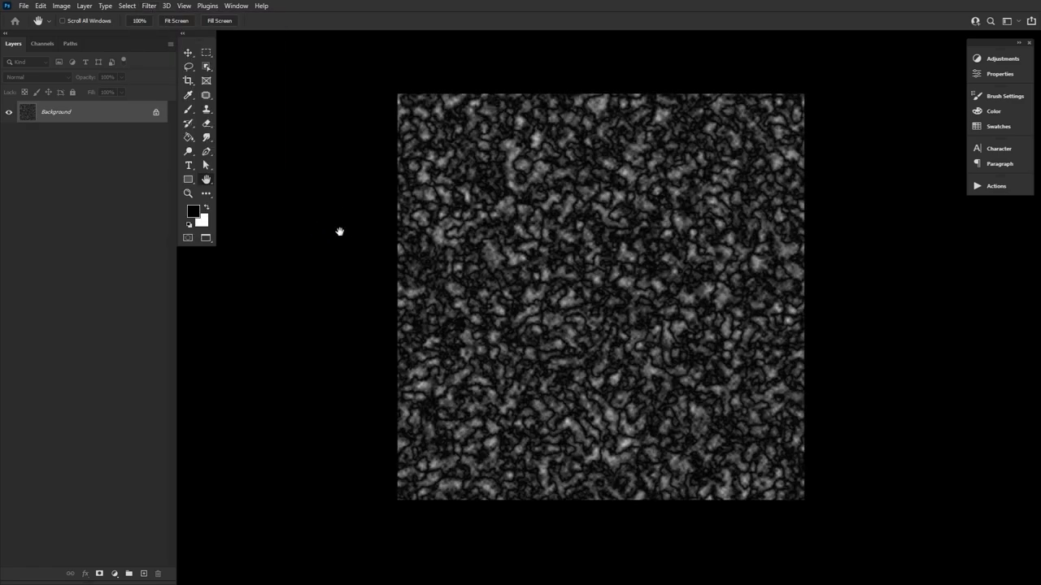
- Apply Curves to the cloud texture, raising the black point's output and moving the white point to input 66, output 255
left_click(55, 6)
mouse_move(69, 31)
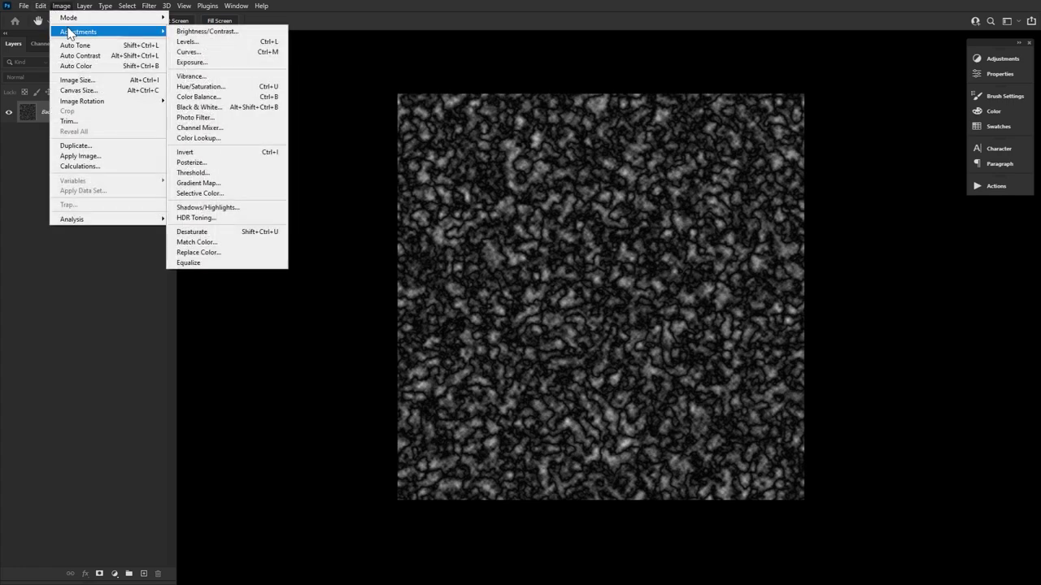
left_click(239, 52)
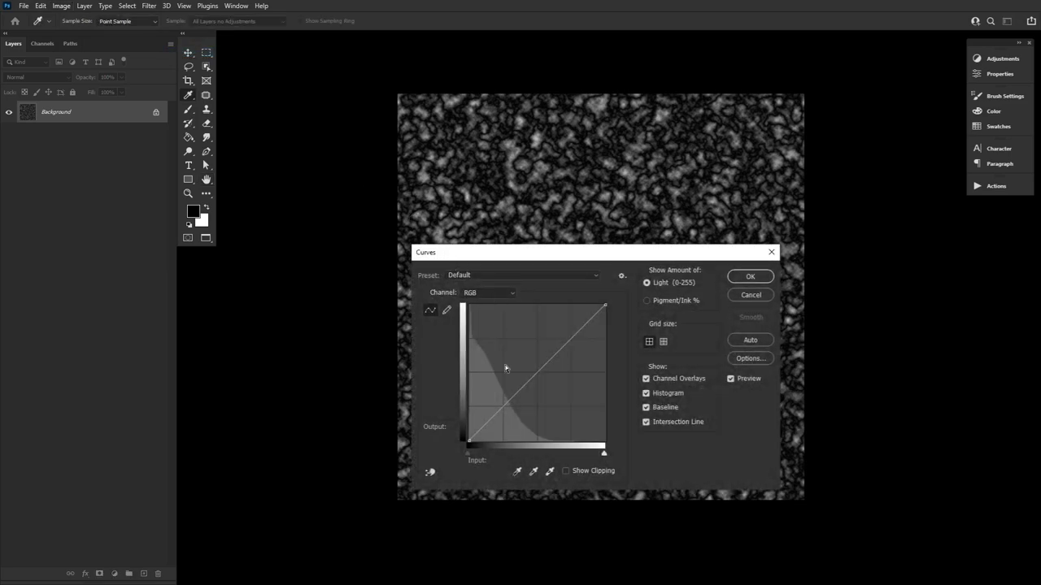
left_click_drag(473, 440, 449, 359)
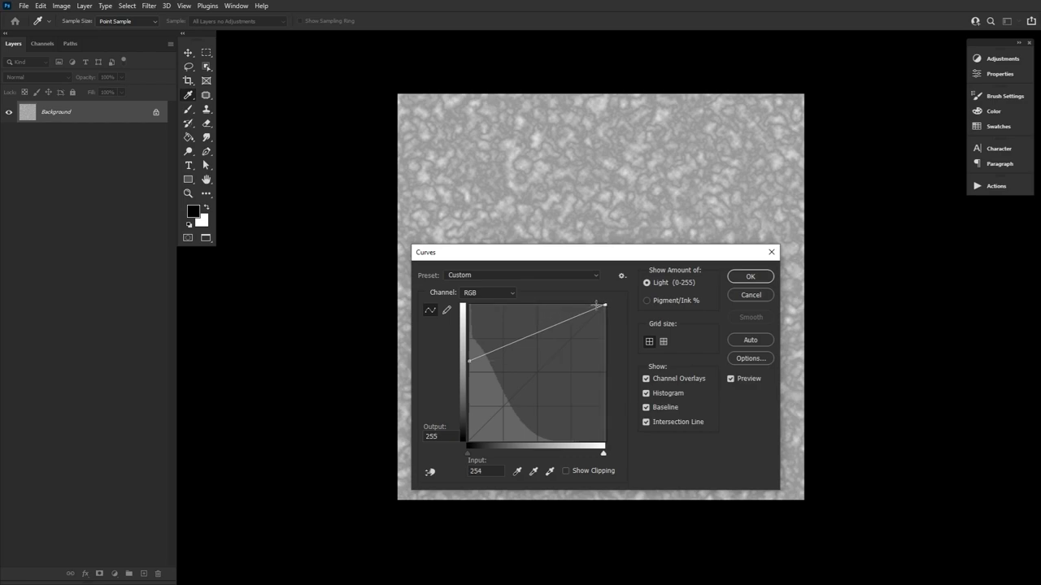
left_click_drag(596, 306, 501, 299)
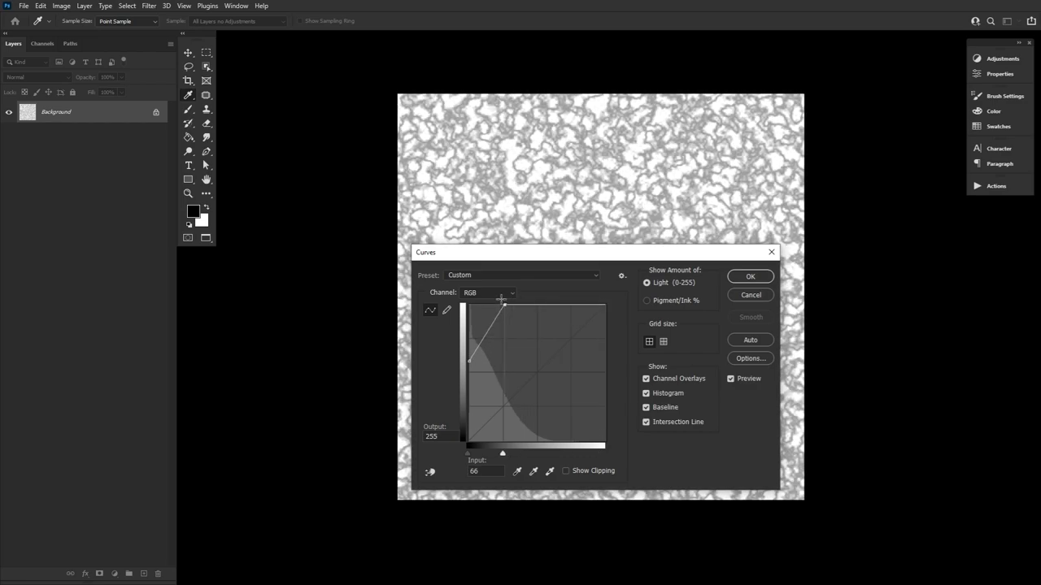
left_click(749, 277)
key("h")
- Colorize the light vein texture with Hue/Saturation to give it a dusty red tint
left_click(62, 5)
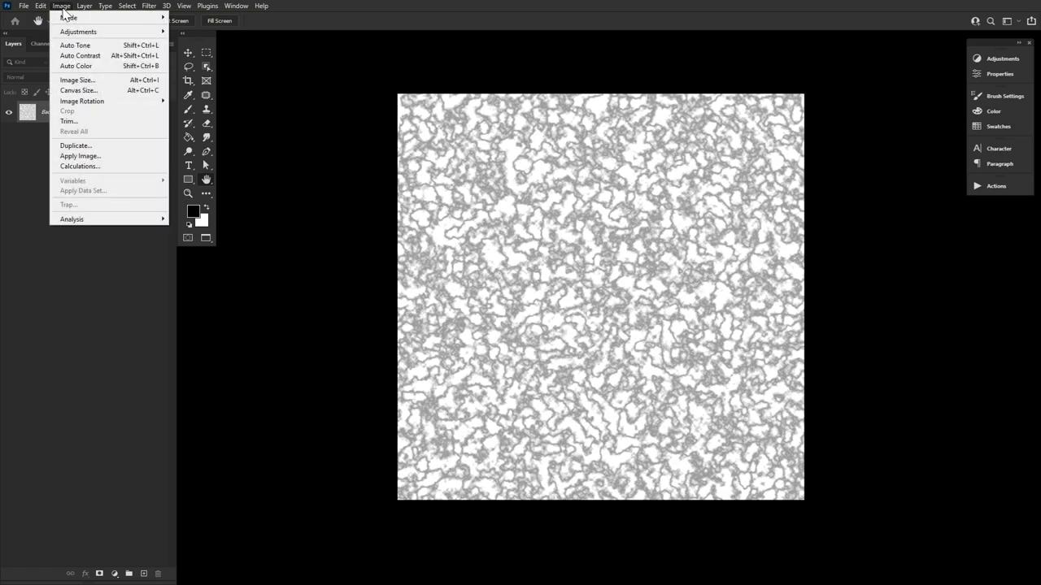
mouse_move(73, 36)
left_click(247, 88)
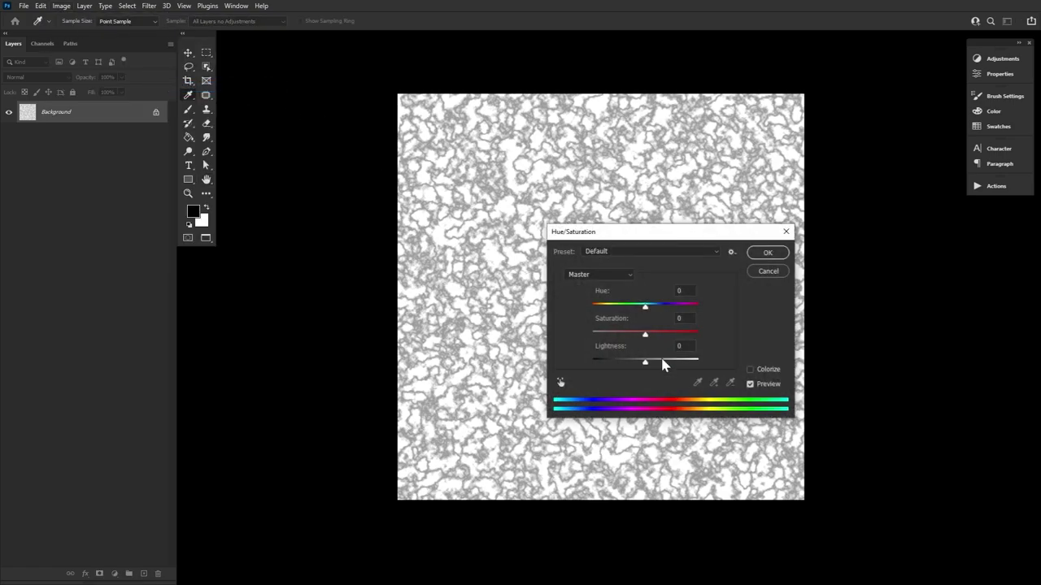
left_click(764, 374)
left_click(767, 253)
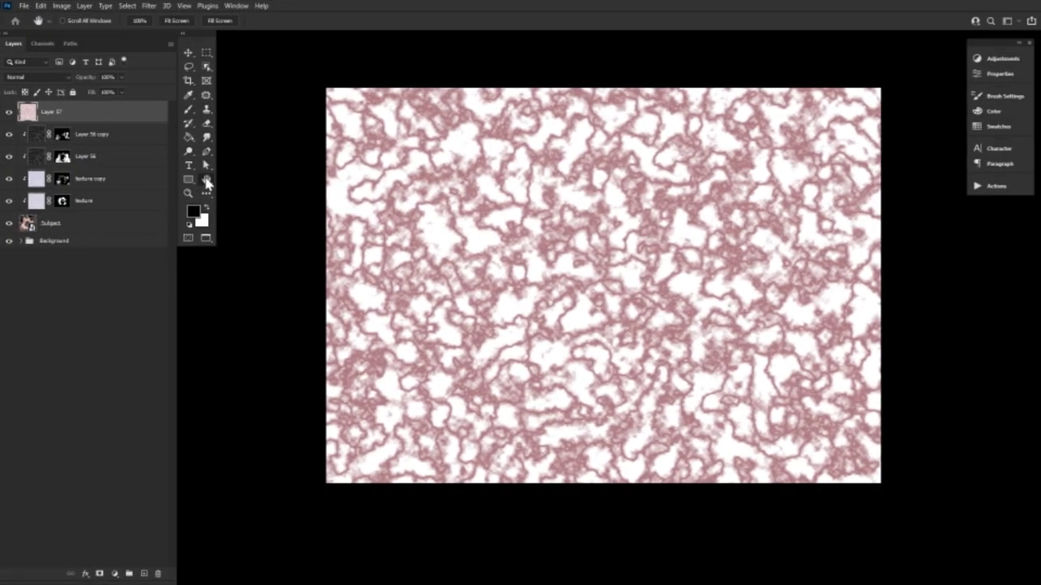
- Set the red vein texture layer in the composite to Color Burn blending at 73% opacity
left_click(53, 77)
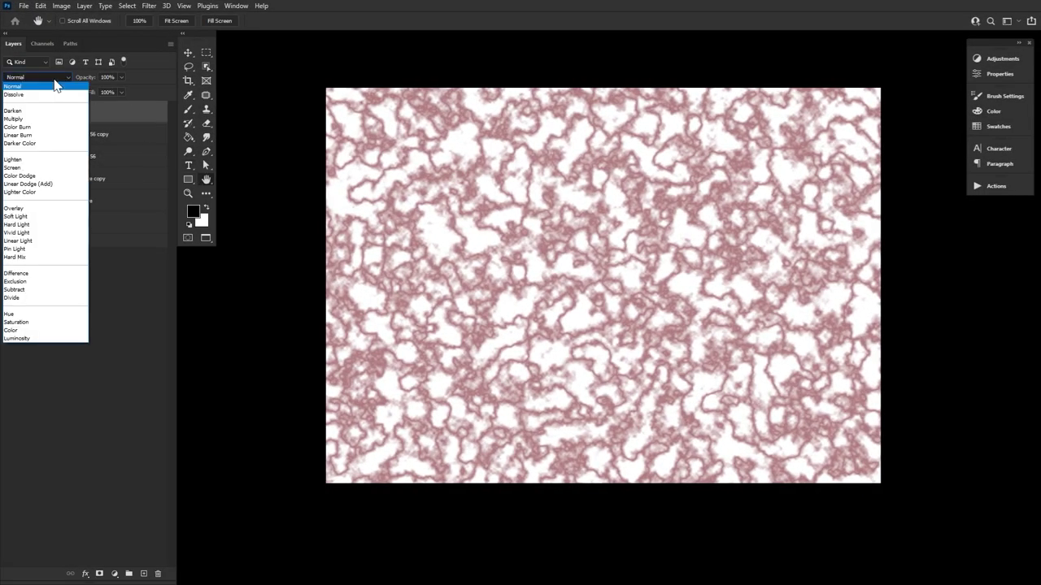
left_click(45, 127)
left_click_drag(74, 78, 73, 82)
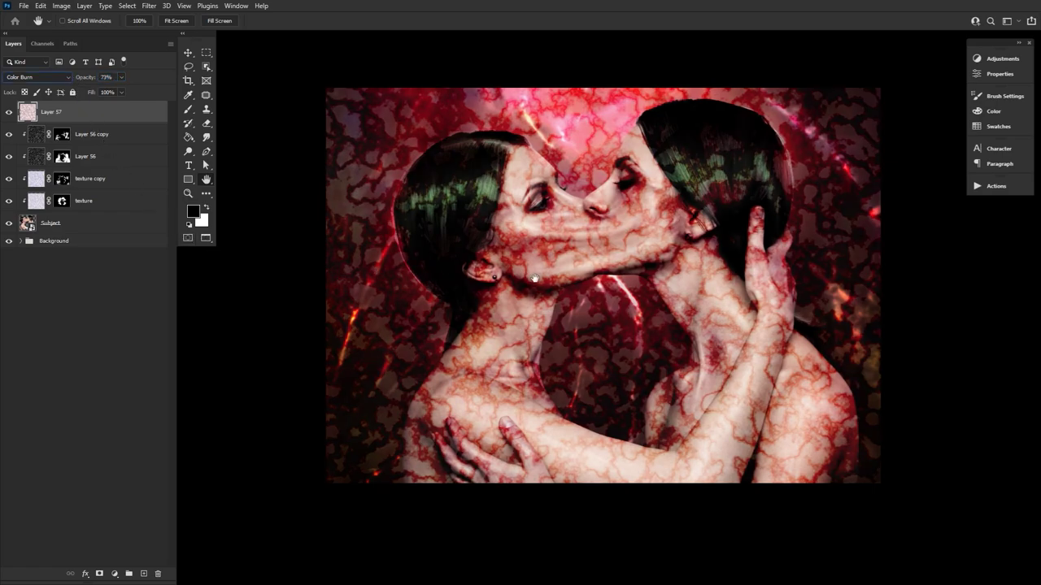
- Scale down the vein texture layer and position it over the women's faces and necks
left_click(188, 53)
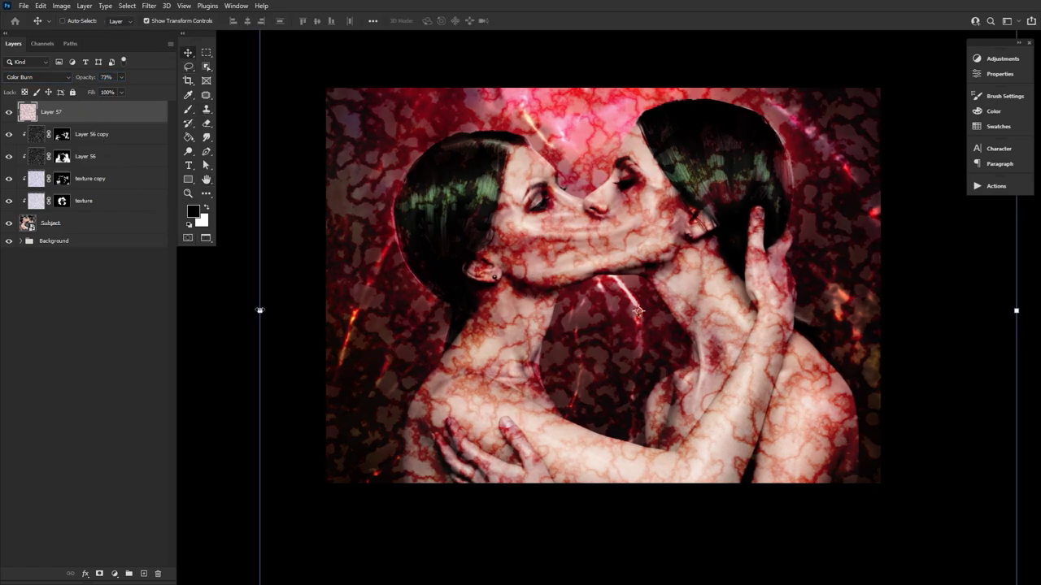
left_click_drag(259, 310, 572, 311)
left_click_drag(714, 314, 565, 310)
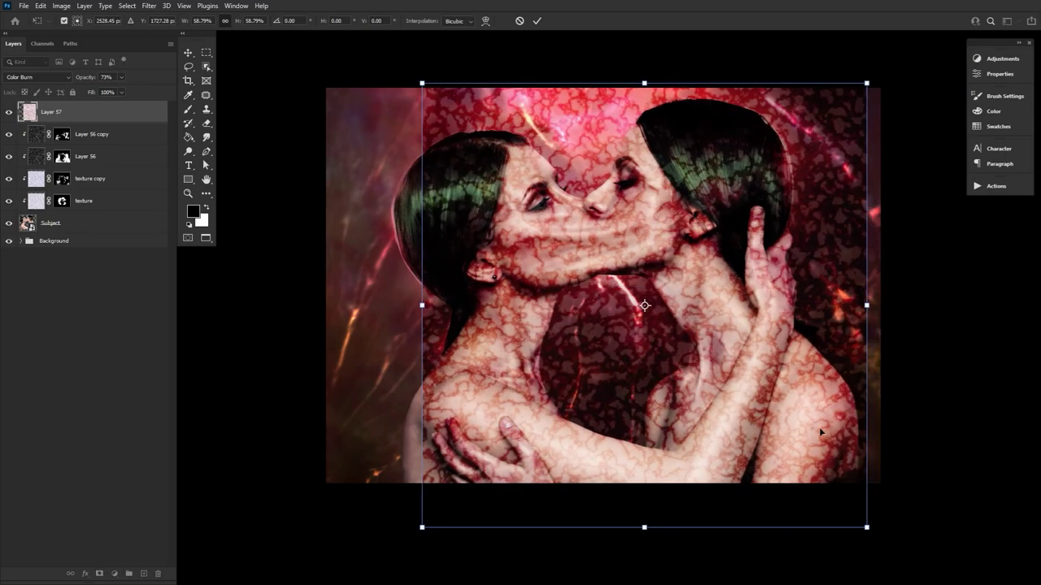
left_click_drag(868, 530, 716, 383)
left_click_drag(682, 325, 696, 355)
left_click(537, 21)
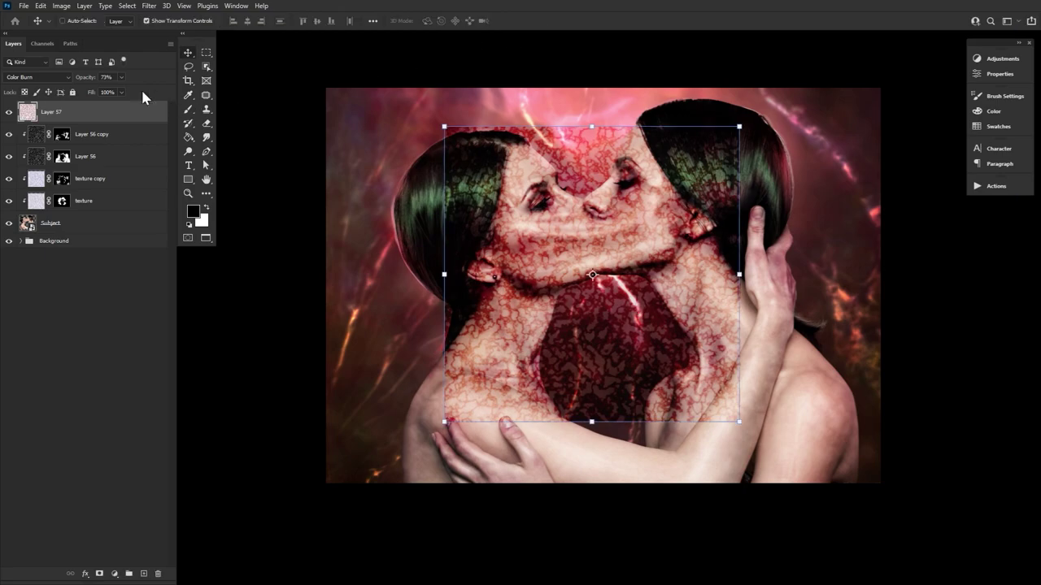
- Adjust the vein texture layer's Hue/Saturation to hue -97 and saturation -30
left_click(60, 6)
mouse_move(71, 32)
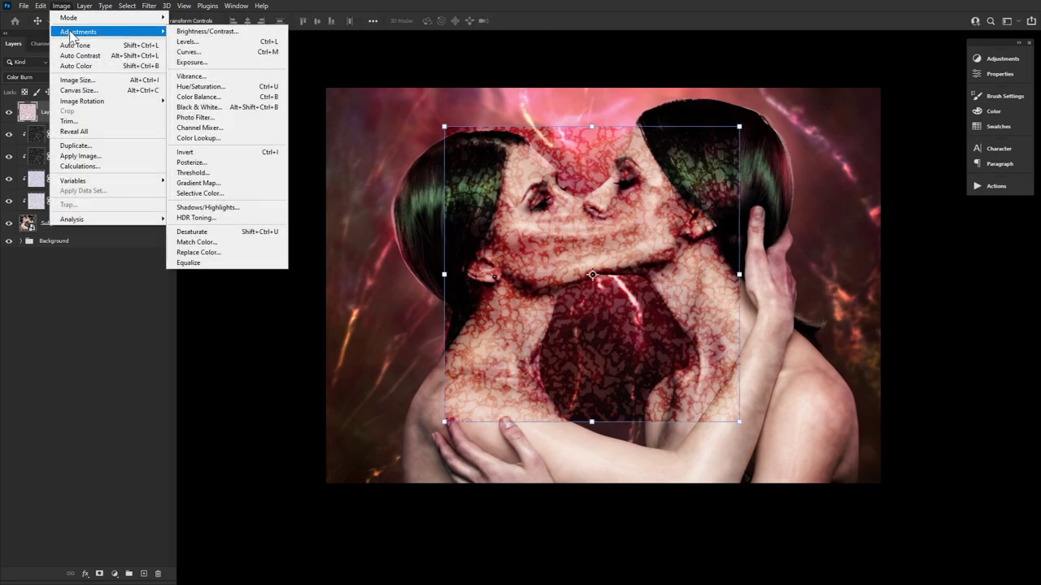
left_click(223, 87)
left_click(619, 305)
left_click(631, 332)
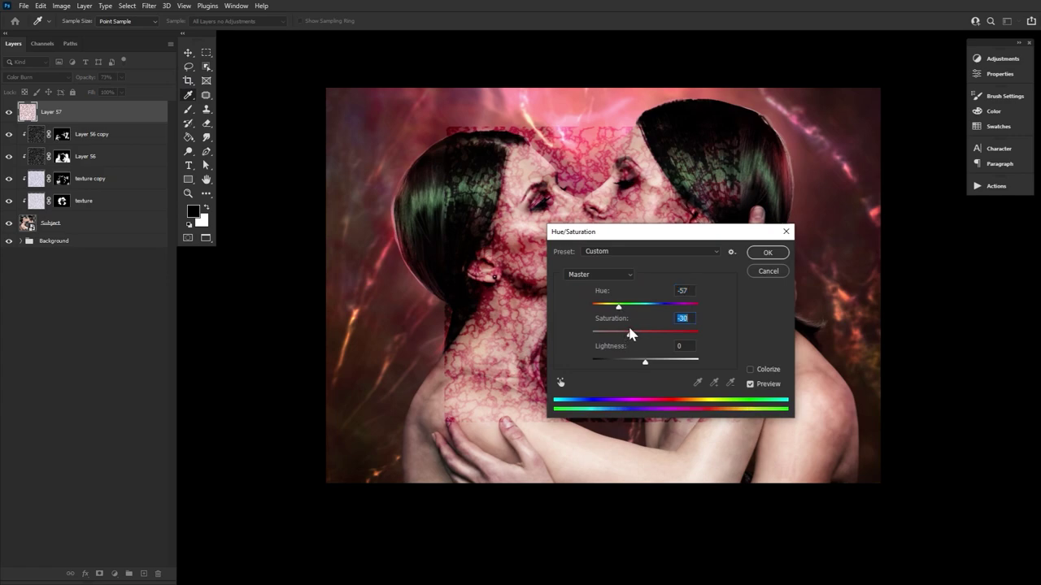
left_click(611, 306)
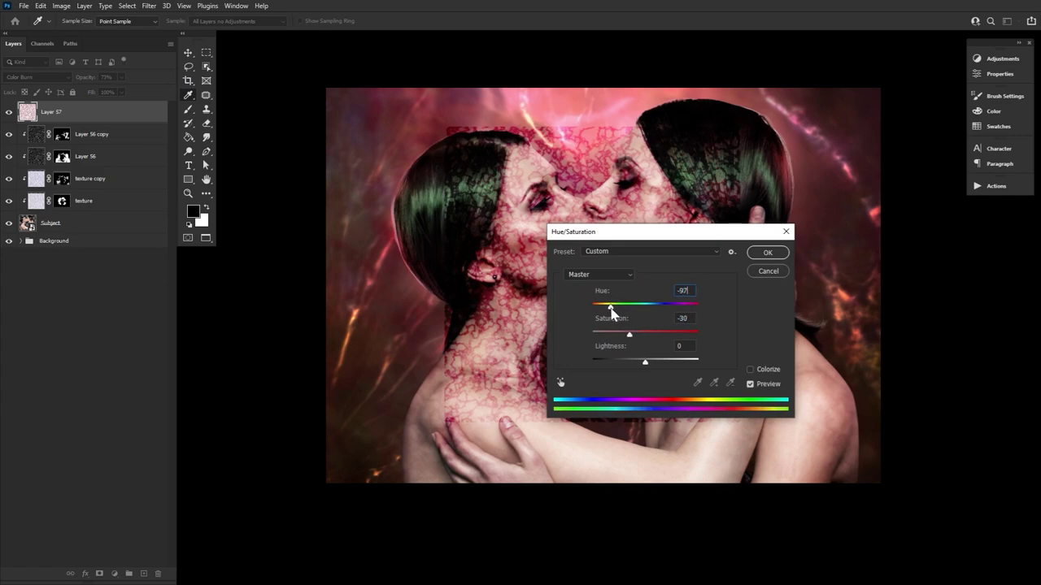
left_click(611, 307)
left_click_drag(705, 232, 686, 275)
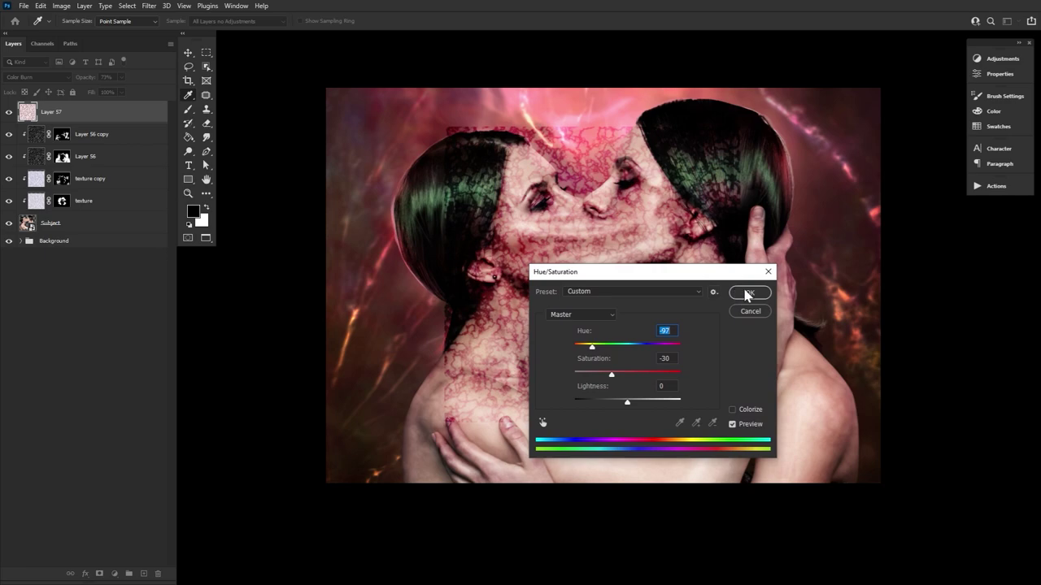
left_click(748, 294)
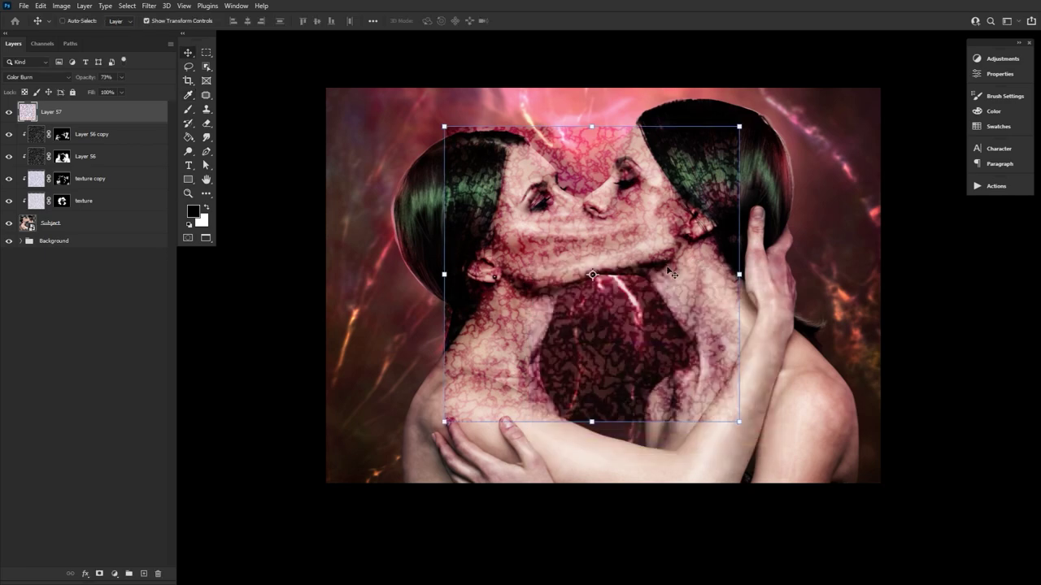
- Raise the brightness of the red vein texture layer to 20 with Brightness/Contrast
left_click(61, 6)
mouse_move(36, 31)
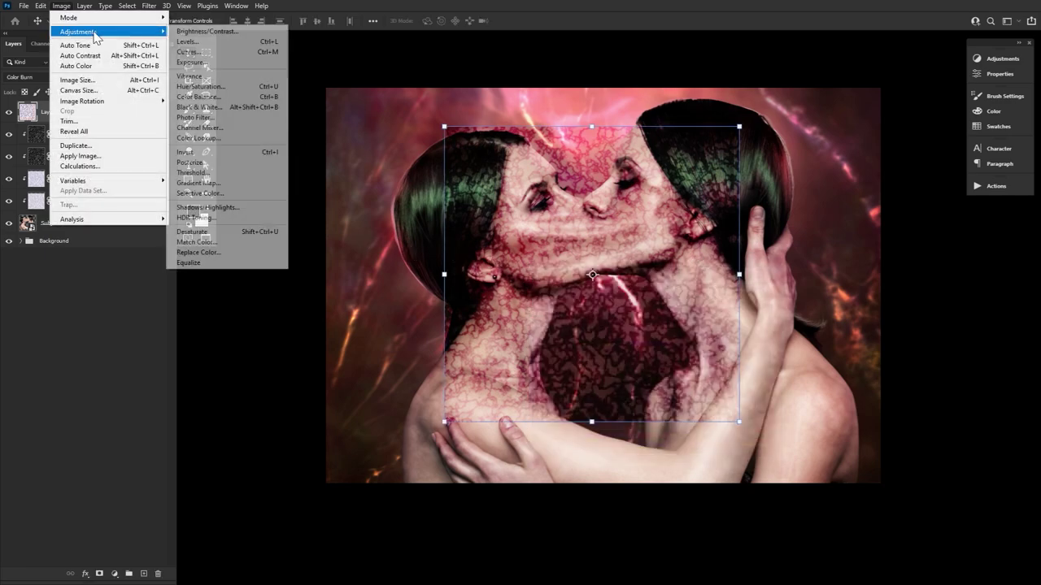
left_click(195, 30)
left_click_drag(609, 217, 620, 317)
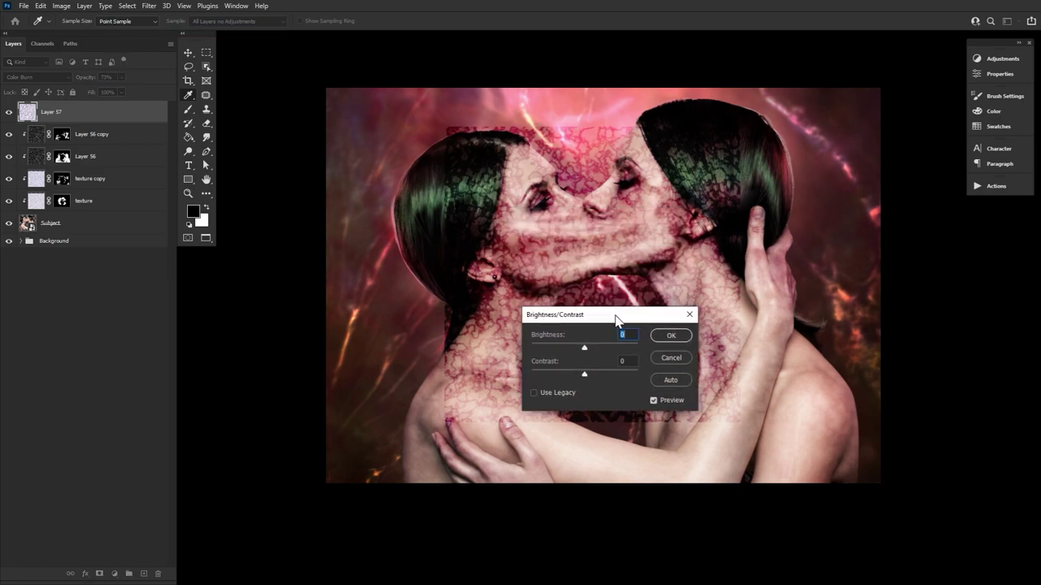
left_click_drag(590, 350, 594, 350)
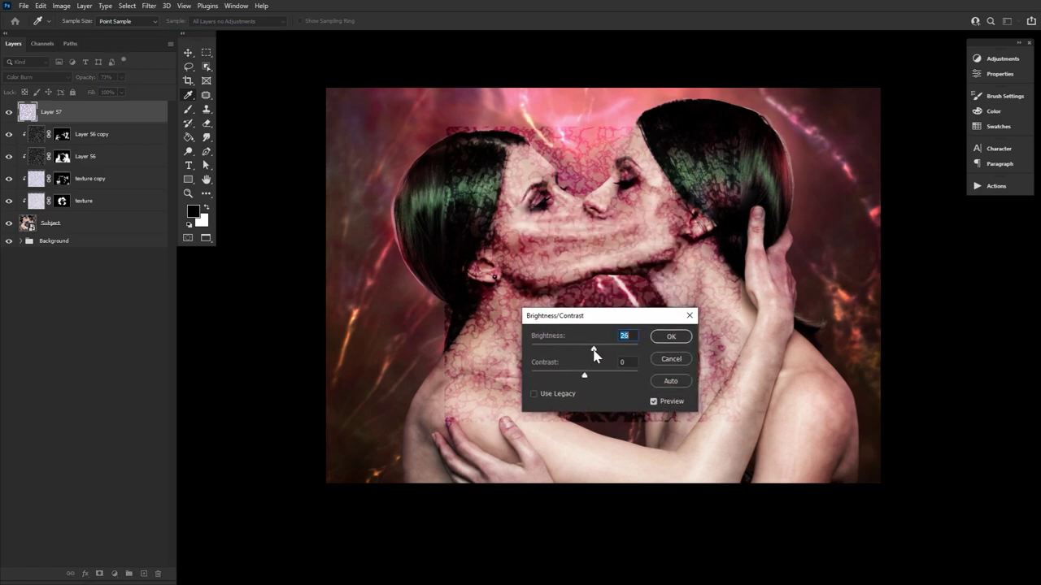
left_click(670, 405)
left_click(670, 405)
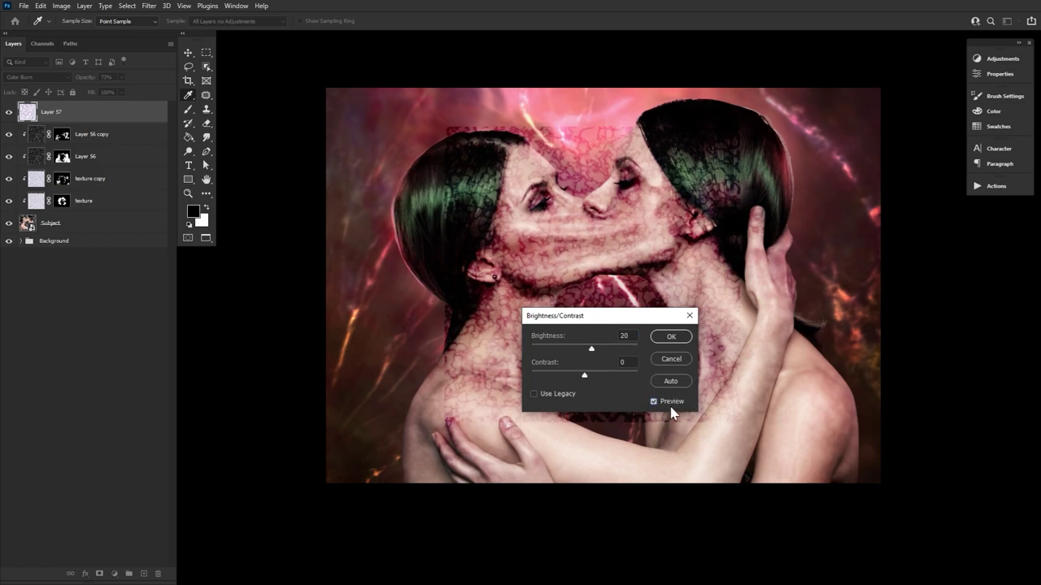
left_click(672, 336)
- Paint white on the vein layer's mask to reveal veins around the eyes, noses, ear, jaw and upper neck
key("z")
left_click(523, 291)
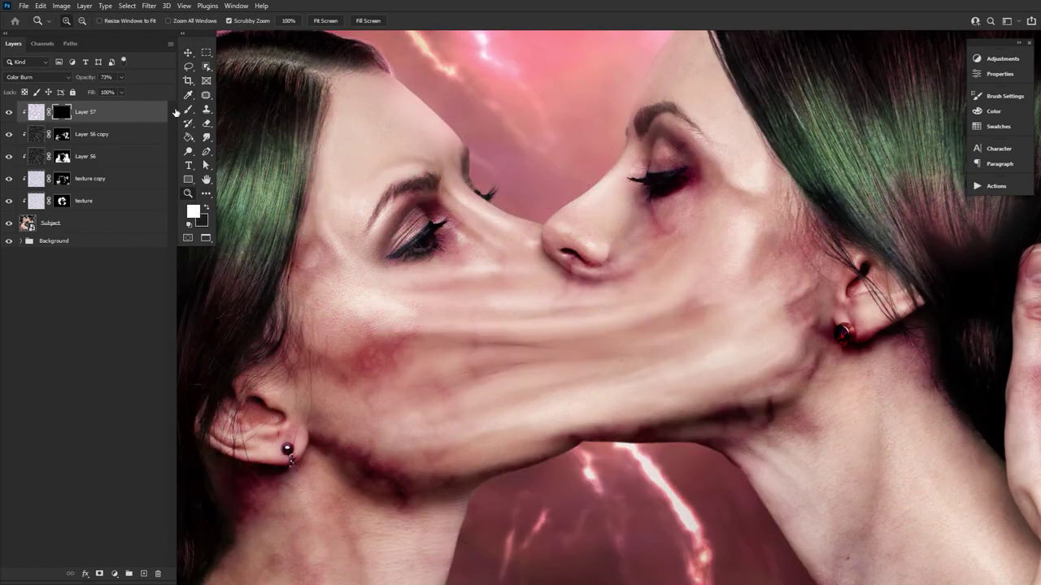
key("b")
left_click_drag(461, 244, 485, 265)
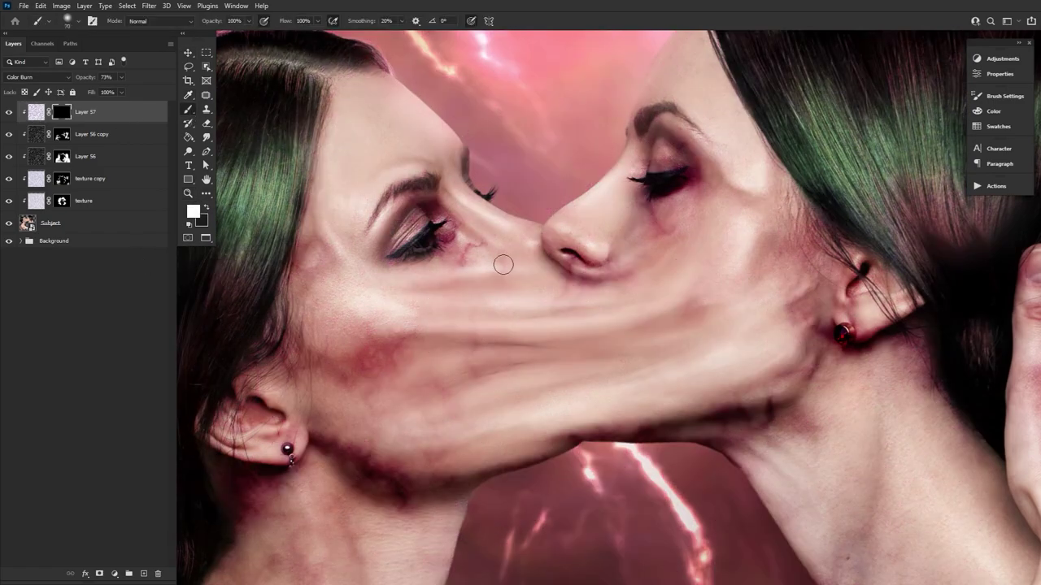
left_click_drag(681, 208, 634, 261)
left_click_drag(819, 286, 805, 328)
left_click_drag(602, 294, 564, 309)
left_click_drag(704, 177, 600, 248)
left_click_drag(650, 268, 706, 342)
left_click_drag(712, 462, 616, 260)
key("x")
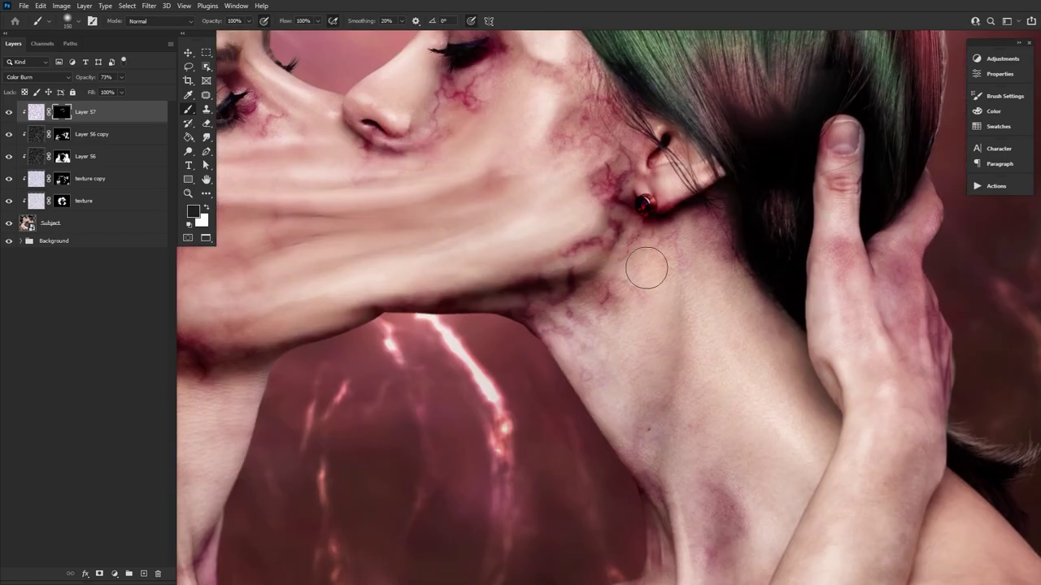
- Continue painting the vein layer's mask to reveal veins down the neck and around the collarbone
left_click(62, 134)
left_click(62, 179)
left_click(62, 112)
key("x")
left_click_drag(681, 397, 662, 467)
left_click_drag(691, 488, 644, 327)
left_click_drag(649, 475, 603, 520)
mouse_move(600, 553)
left_mouse_down()
mouse_move(605, 415)
mouse_move(632, 304)
left_mouse_up()
left_click_drag(492, 394, 526, 353)
- Lasso an area of the vein texture image for filtering and recolor the vein layer with Hue/Saturation
left_click(35, 112)
key("l")
left_click_drag(136, 22, 121, 26)
mouse_move(399, 350)
left_mouse_down()
mouse_move(546, 290)
mouse_move(407, 440)
left_mouse_up()
left_click(149, 6)
left_click(432, 139)
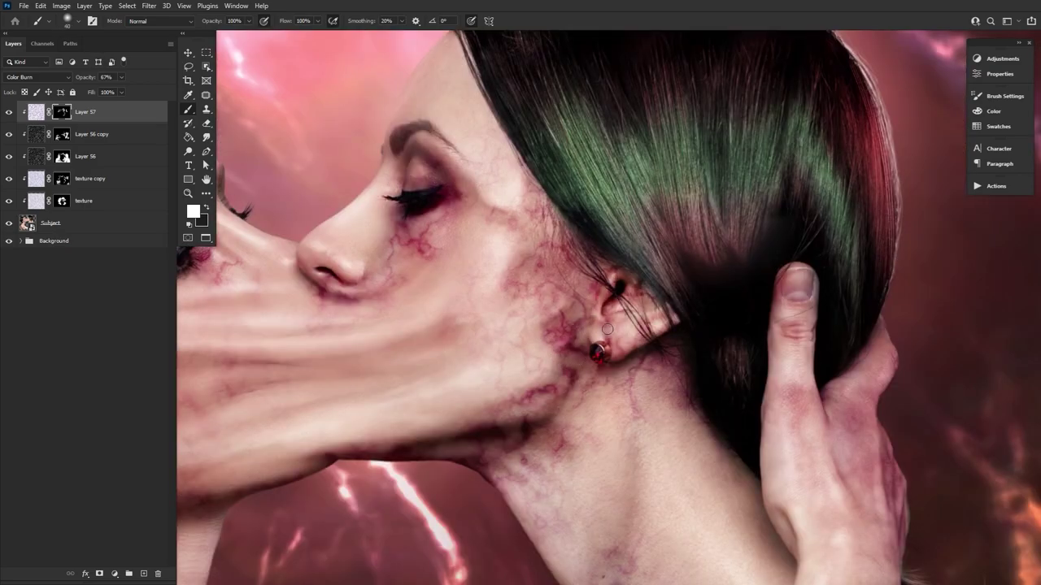
key("ctrl+u")
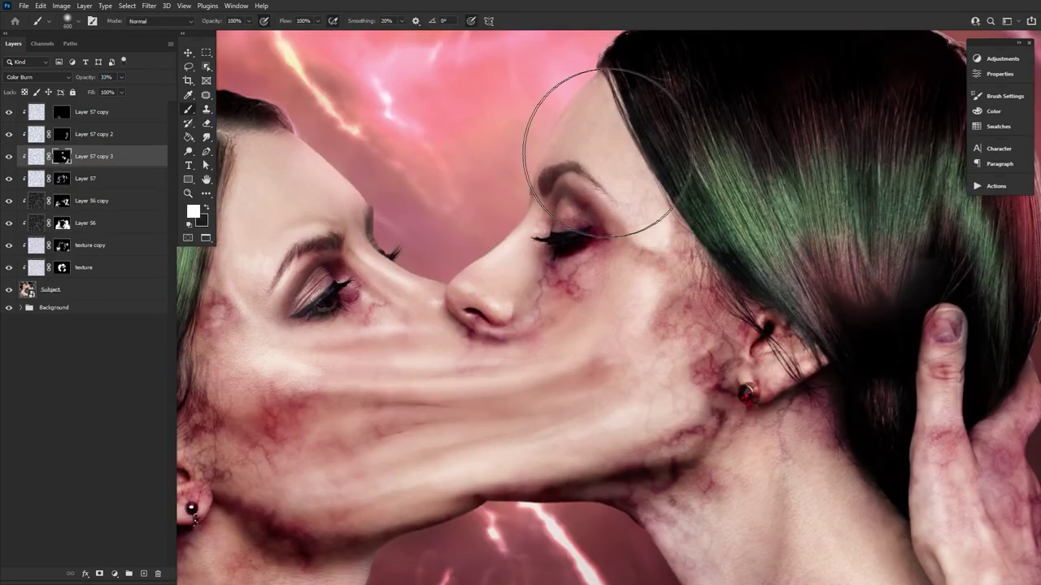
- Duplicate the vein texture layer and enlarge the brush to paint its mask over the faces and foreheads
right_click(70, 159)
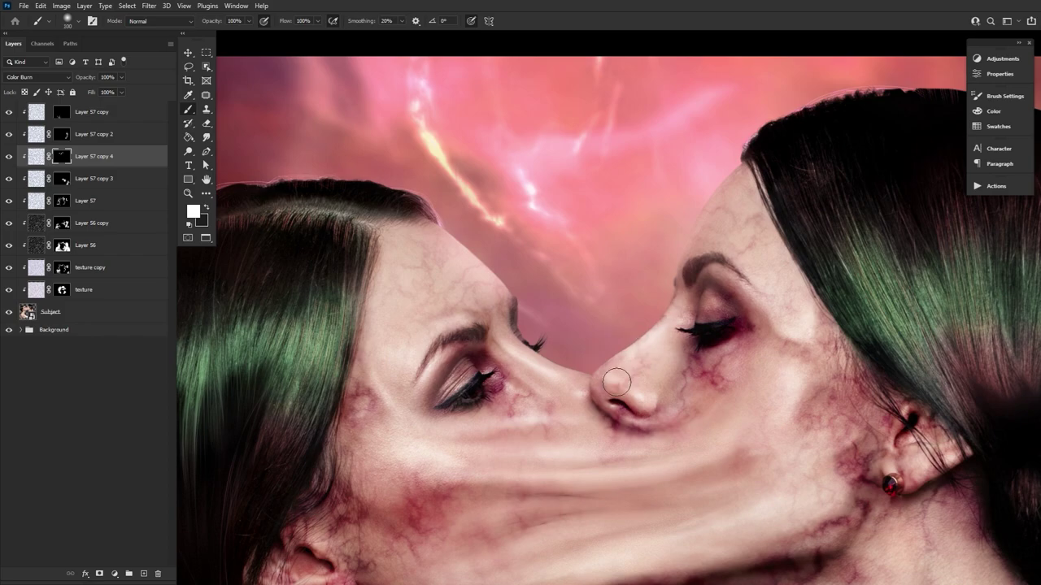
key("bracketright")
key("bracketright")
key("bracketright")
key("bracketright")
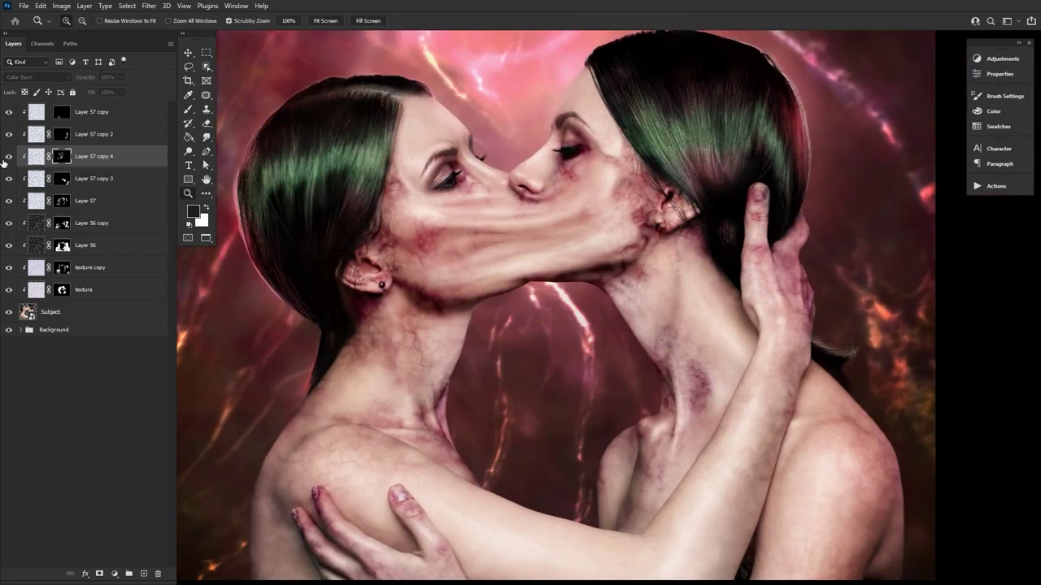
- Go through the texture layers from the topmost down to the lowest and toggle their visibility to compare the result
key("alt+bracketright")
left_click(107, 113)
key("alt+bracketleft")
key("alt+bracketleft")
key("alt+bracketleft")
key("alt+bracketleft")
key("alt+bracketleft")
key("alt+bracketleft")
key("alt+bracketleft")
key("alt+bracketleft")
left_click_drag(9, 290, 10, 278)
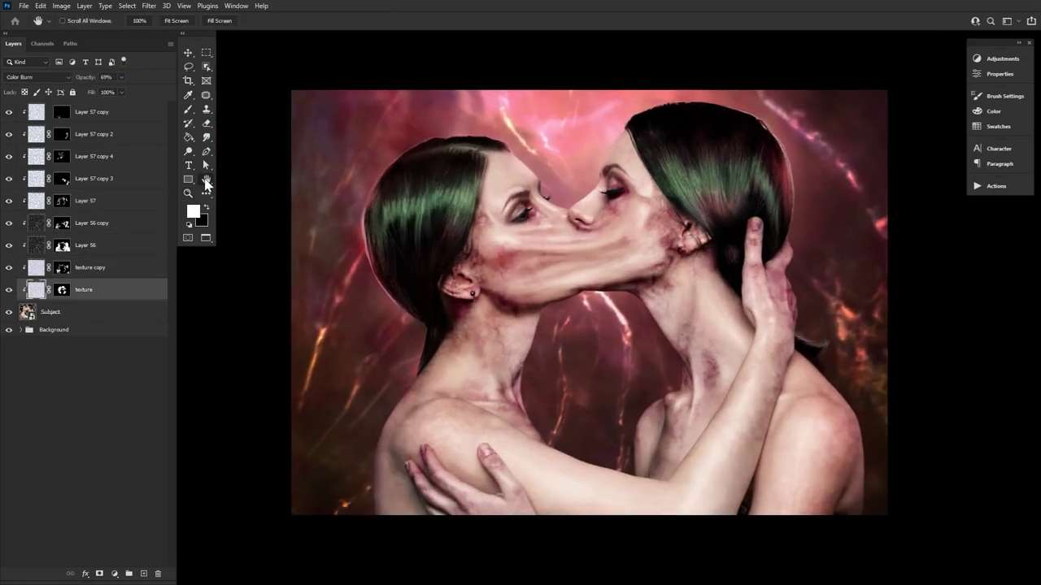